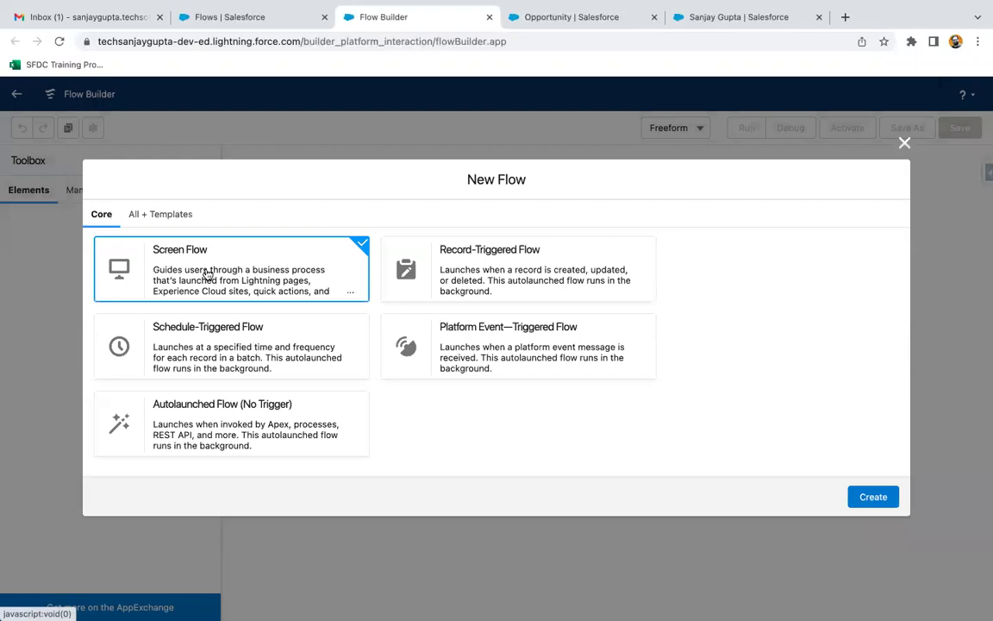
- Create a screen flow and add a text variable with API name recordId that is available for input
click(871, 496)
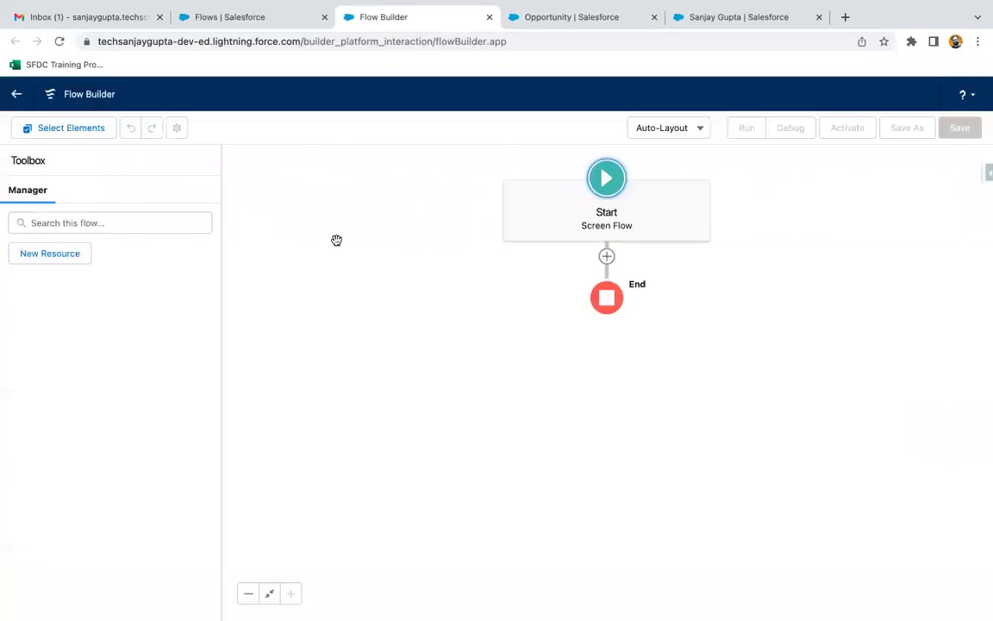
click(73, 252)
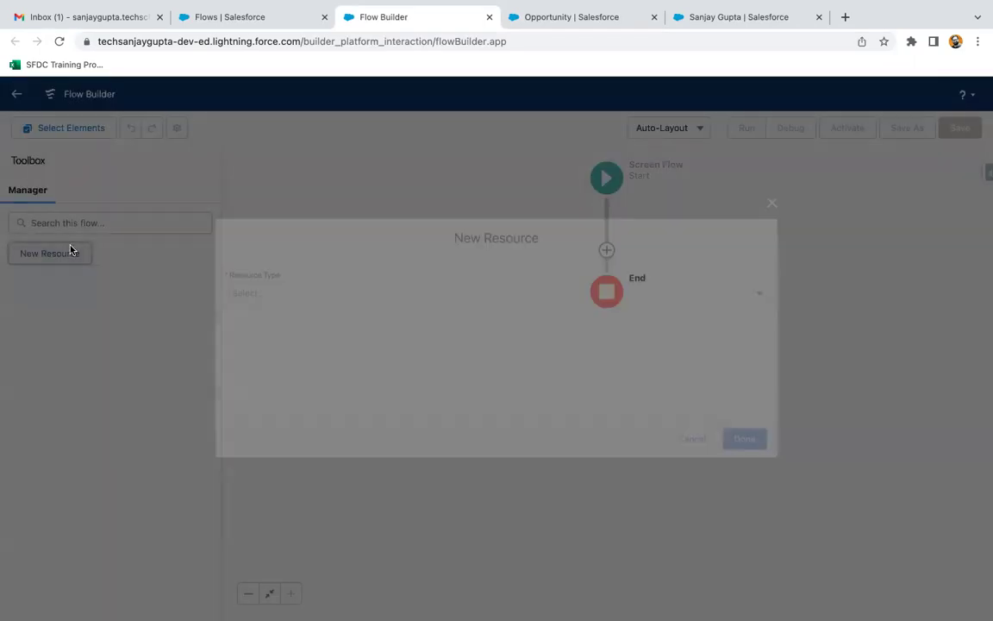
click(226, 291)
click(246, 316)
click(266, 314)
text(recordId)
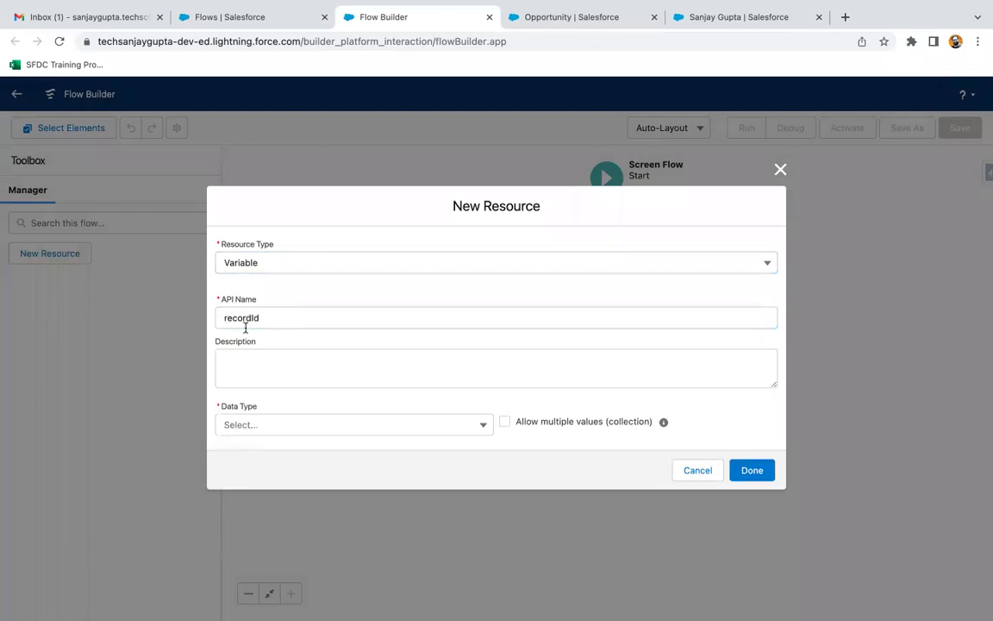
click(261, 423)
click(251, 246)
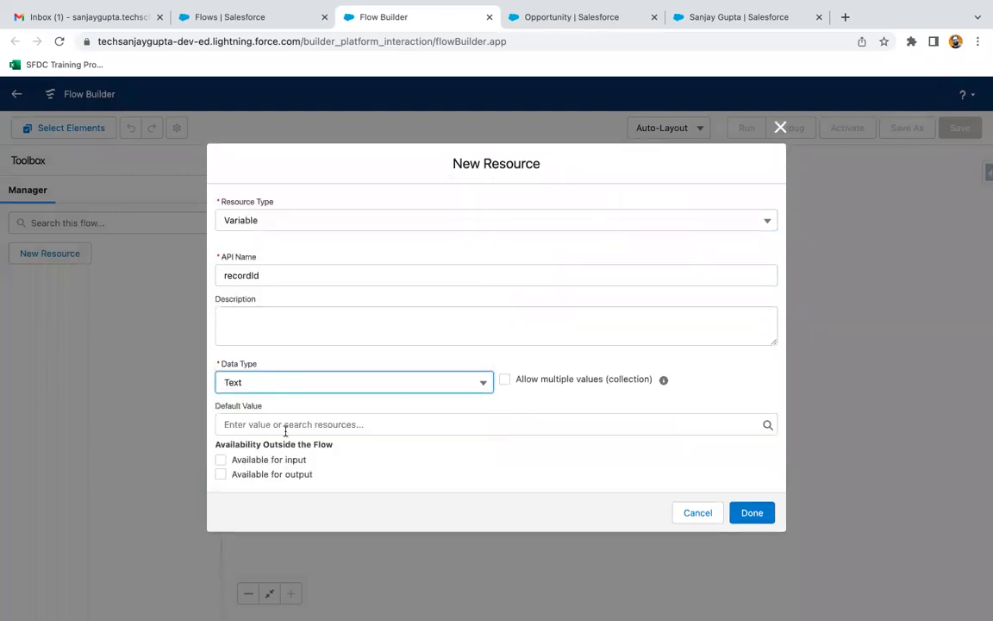
click(221, 460)
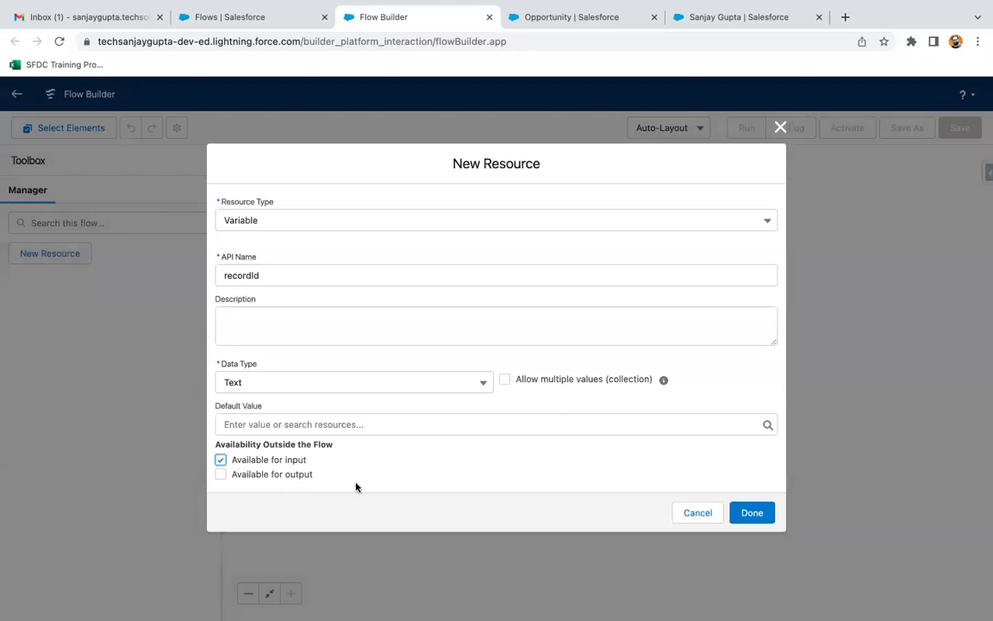
click(751, 515)
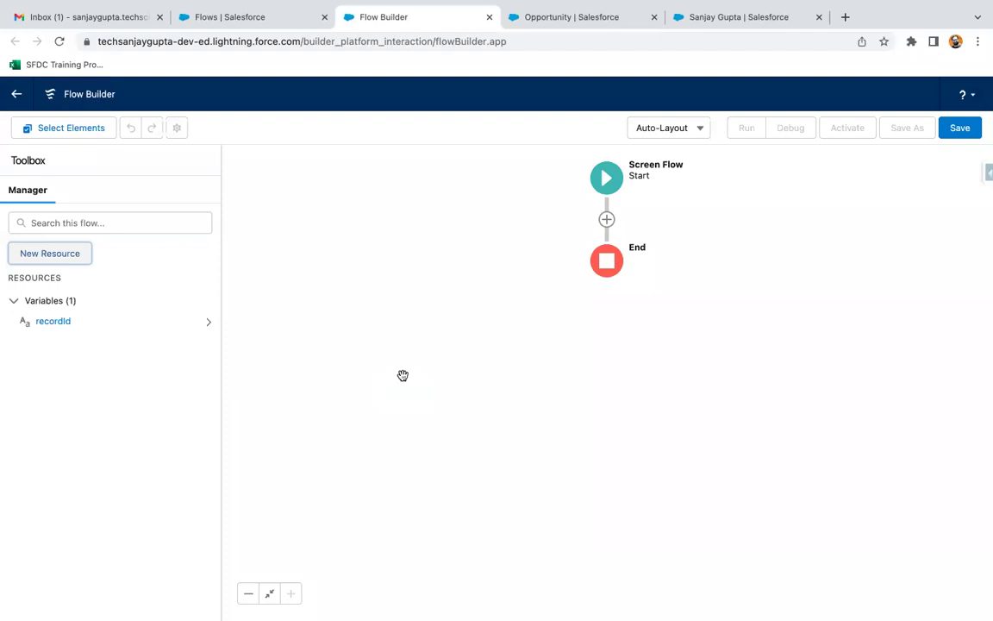
click(54, 322)
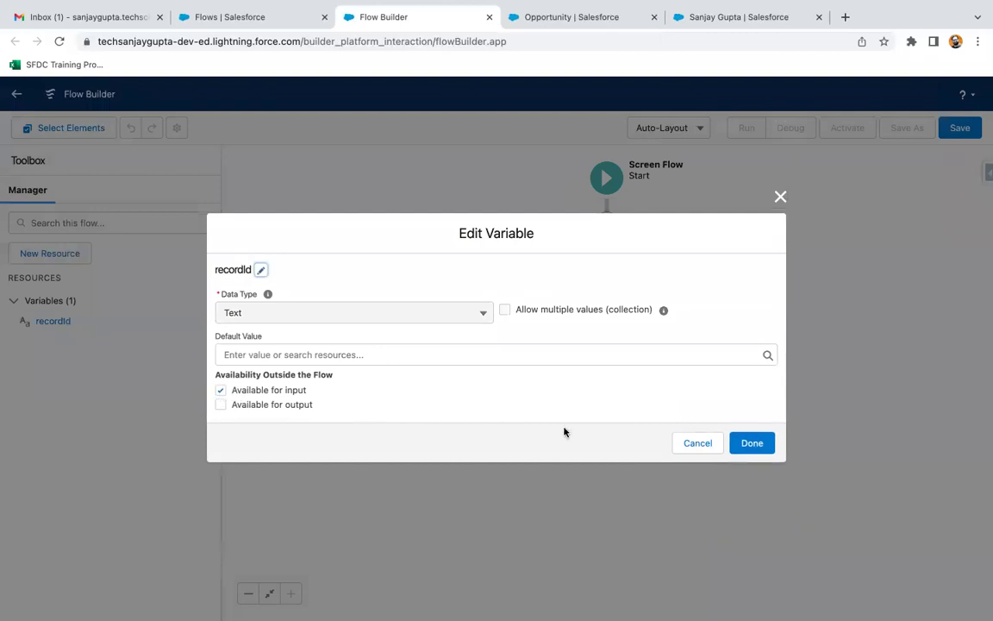
click(694, 443)
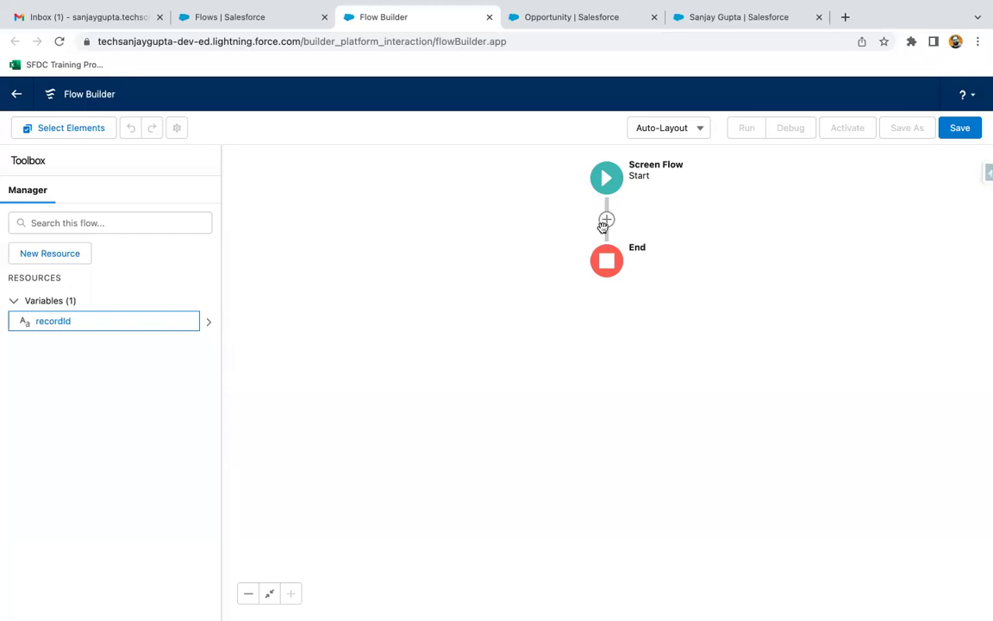
- Add a Screen element after Start and label it Opp Info 1
click(606, 220)
click(562, 306)
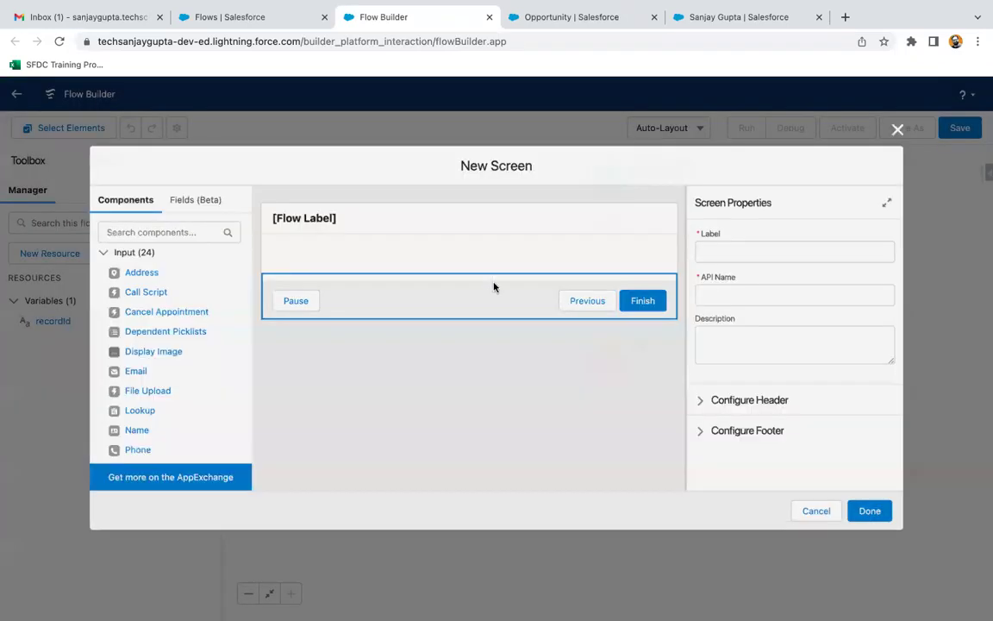
click(738, 249)
text(Opp )
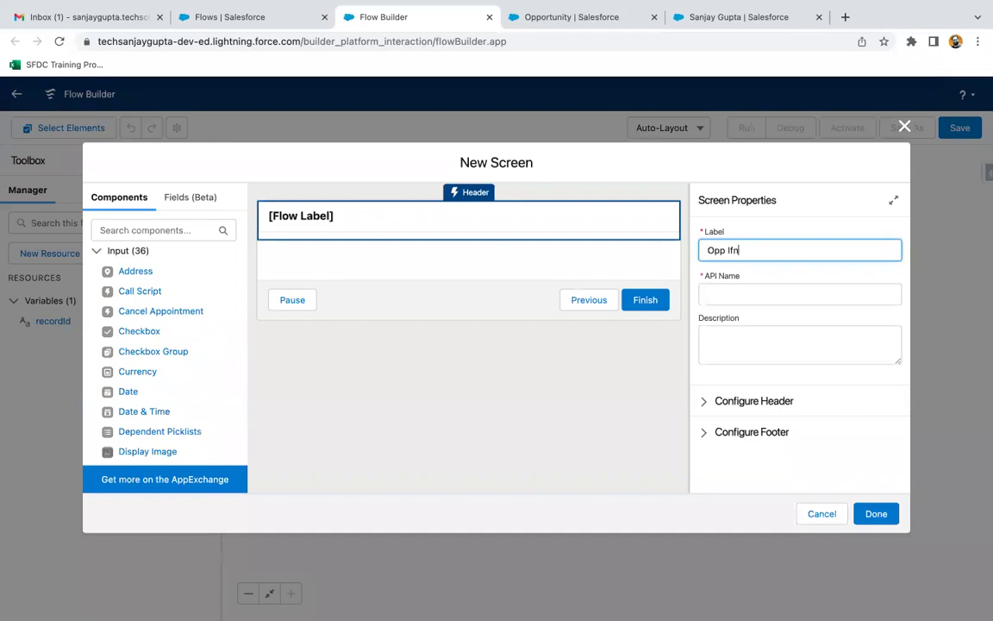
text(Info 1)
click(827, 222)
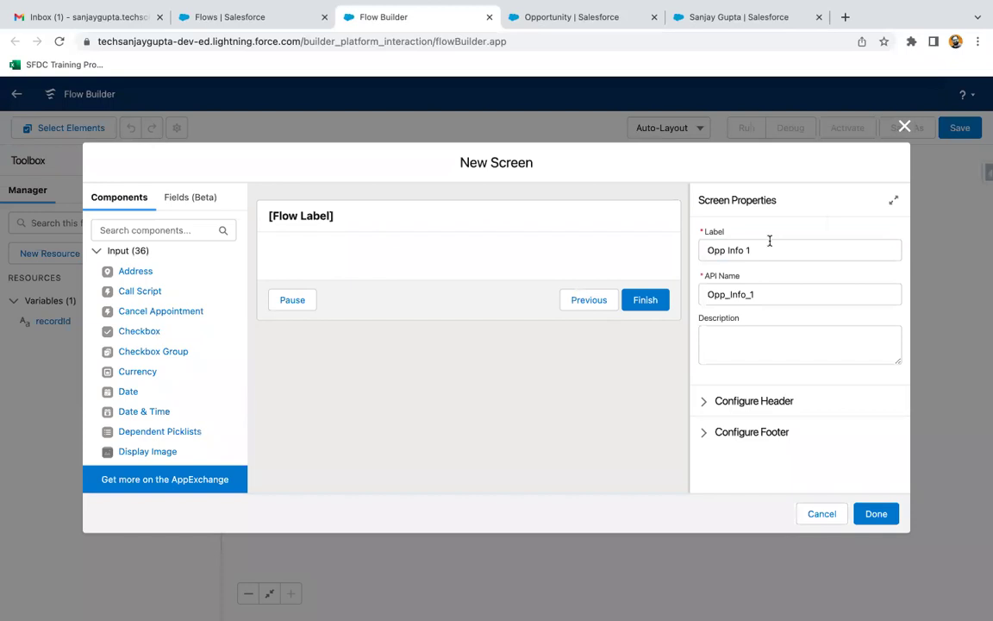
click(595, 237)
- Add a Text component to the Opp Info 1 screen, label it Opportunity Name and make it required
click(113, 229)
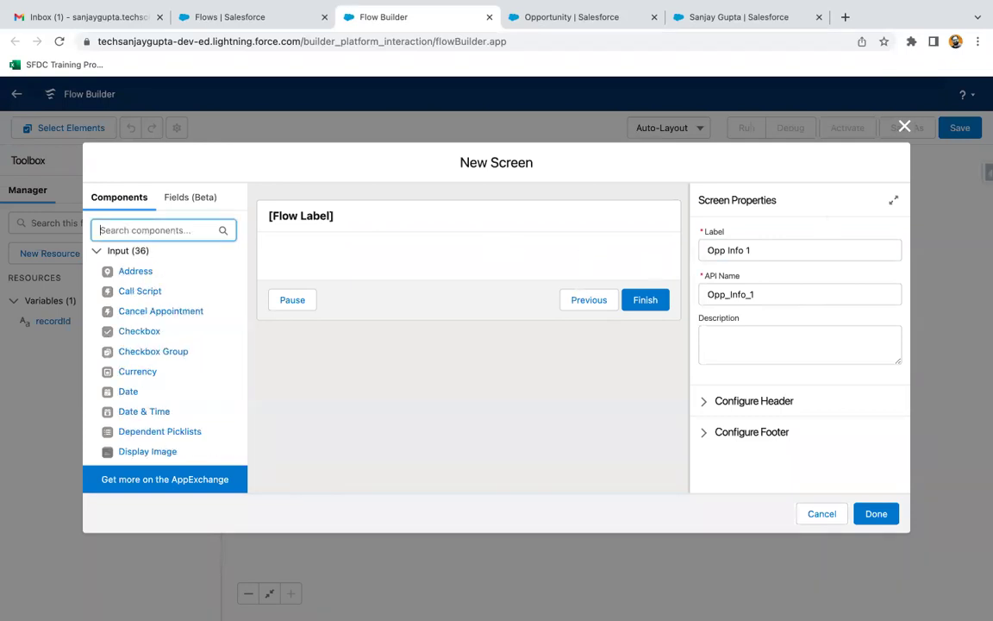
text(text)
click(129, 290)
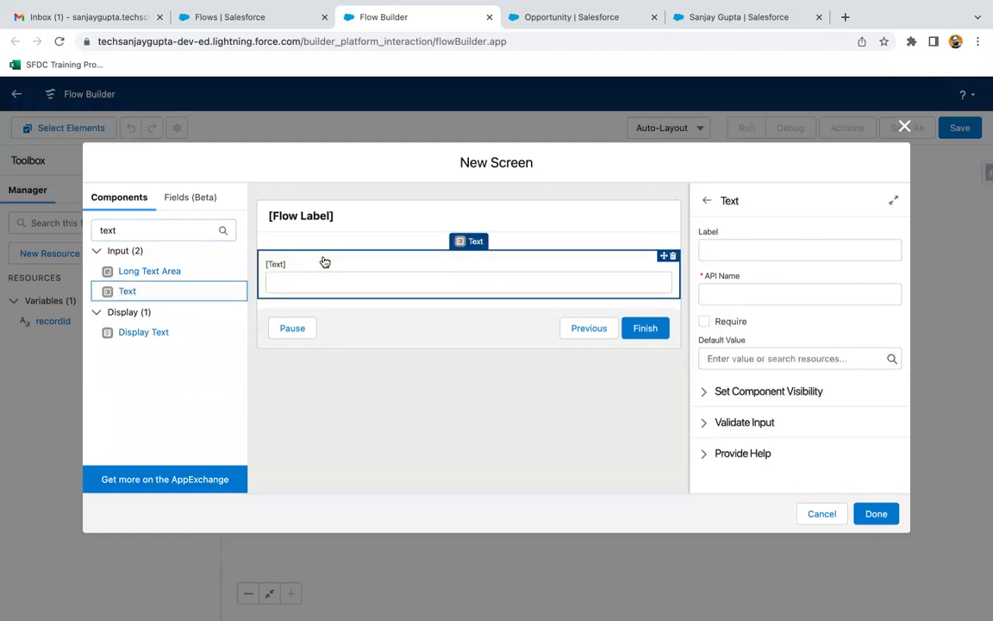
click(762, 248)
text(Opportunity name)
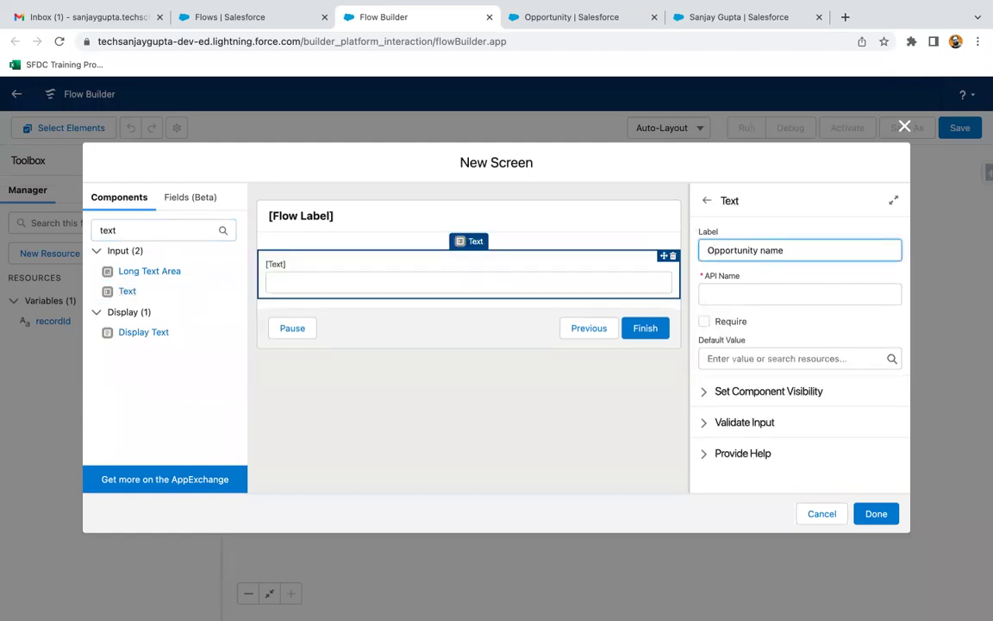
text(ame)
click(765, 273)
click(703, 321)
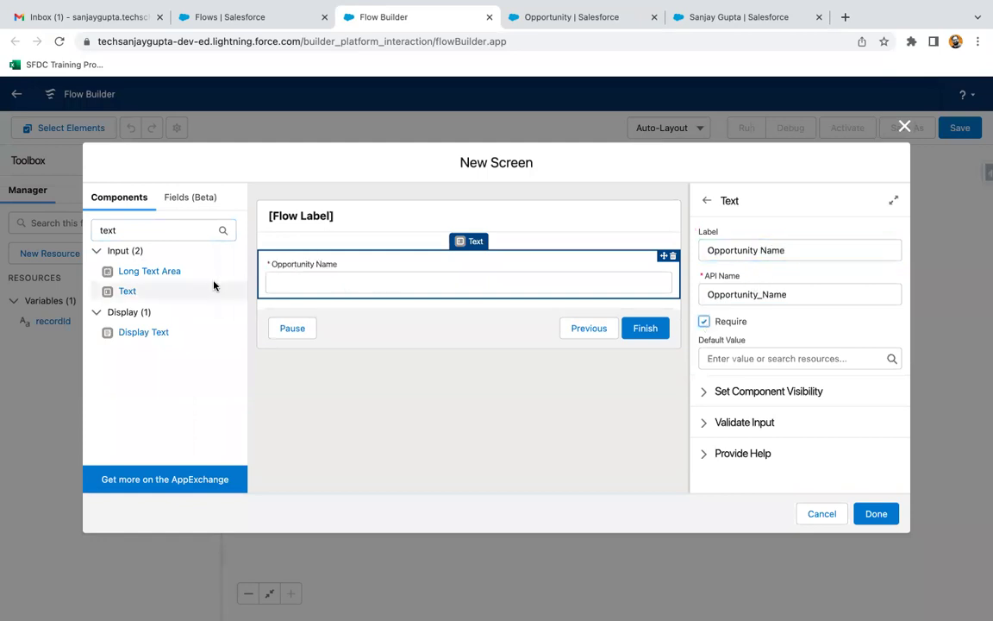
- Add a required Date component labelled Close Date below Opportunity Name and finish the Opp Info 1 screen
double_click(159, 227)
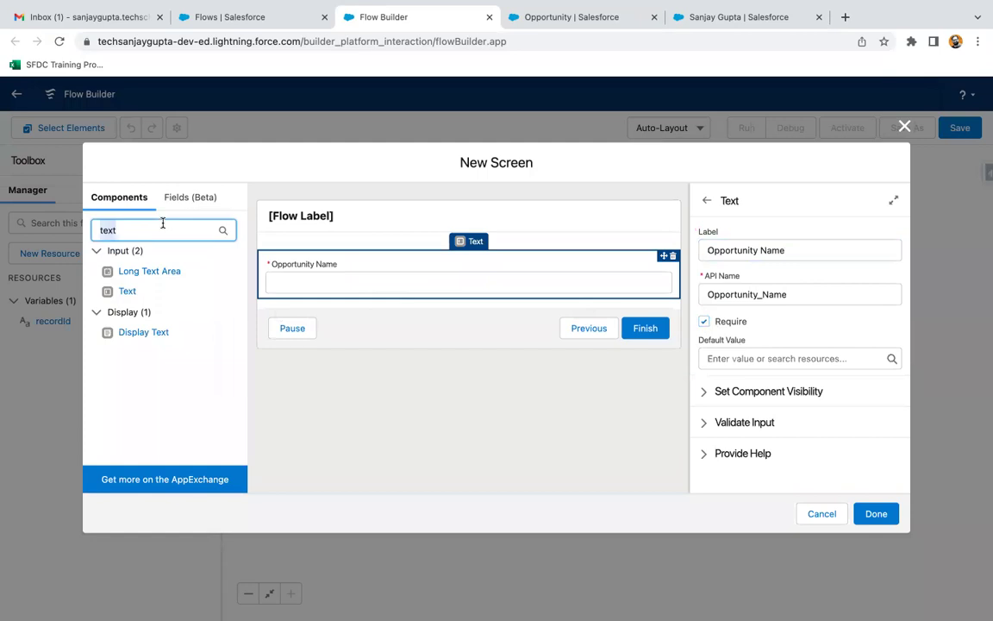
text(date)
drag(146, 275, 272, 297)
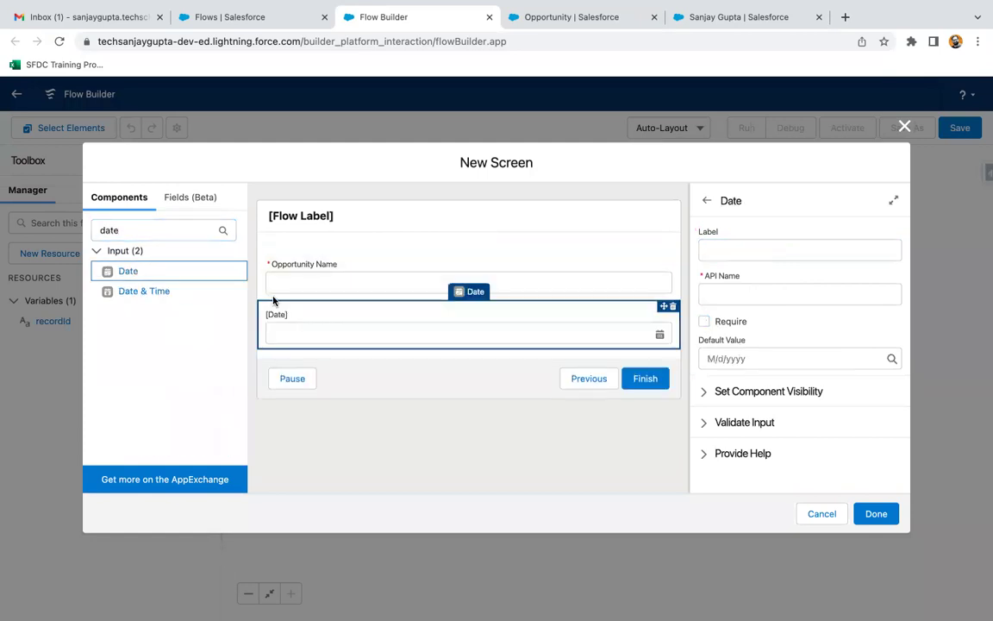
click(713, 252)
text(Clsoe)
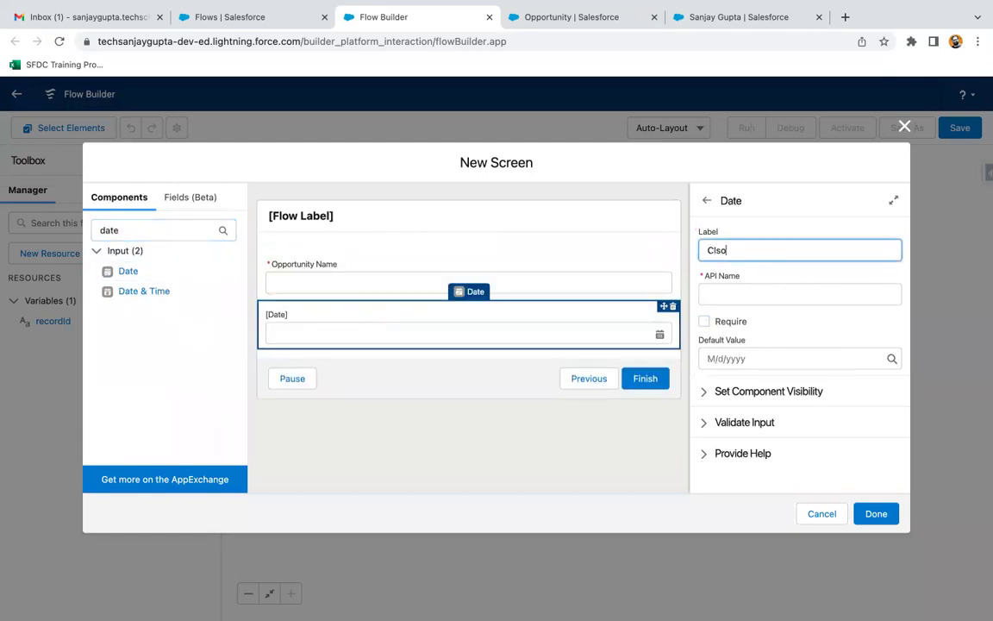
key(BackSpace)
text(ose Date)
click(736, 294)
click(704, 320)
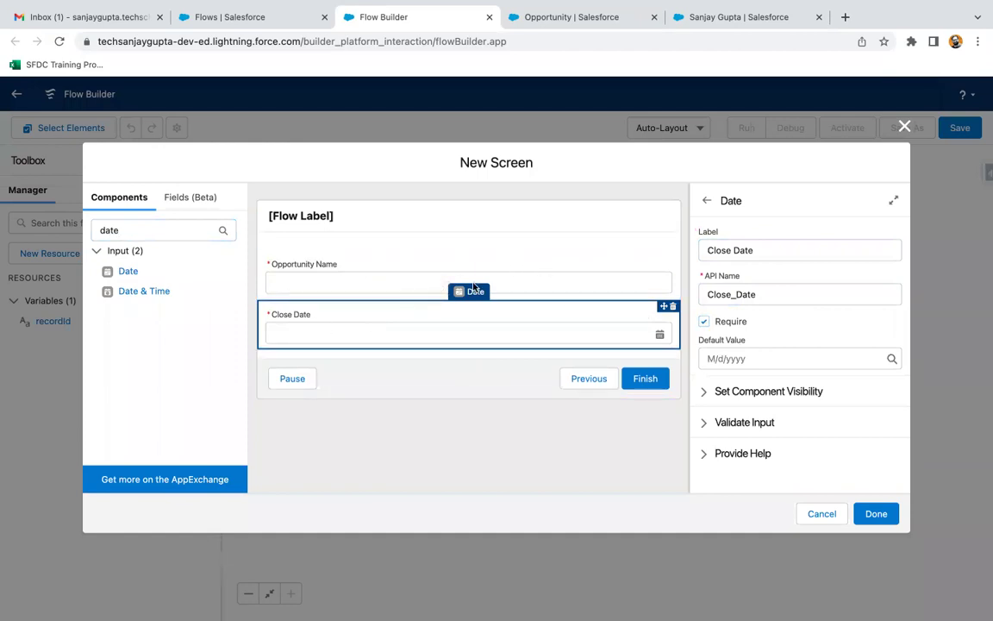
click(549, 211)
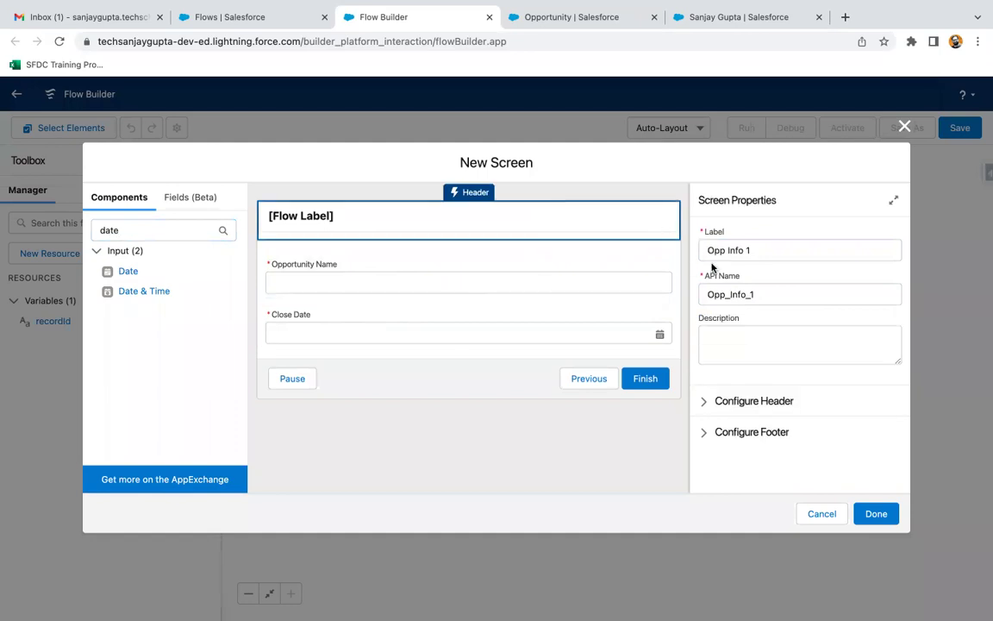
click(876, 513)
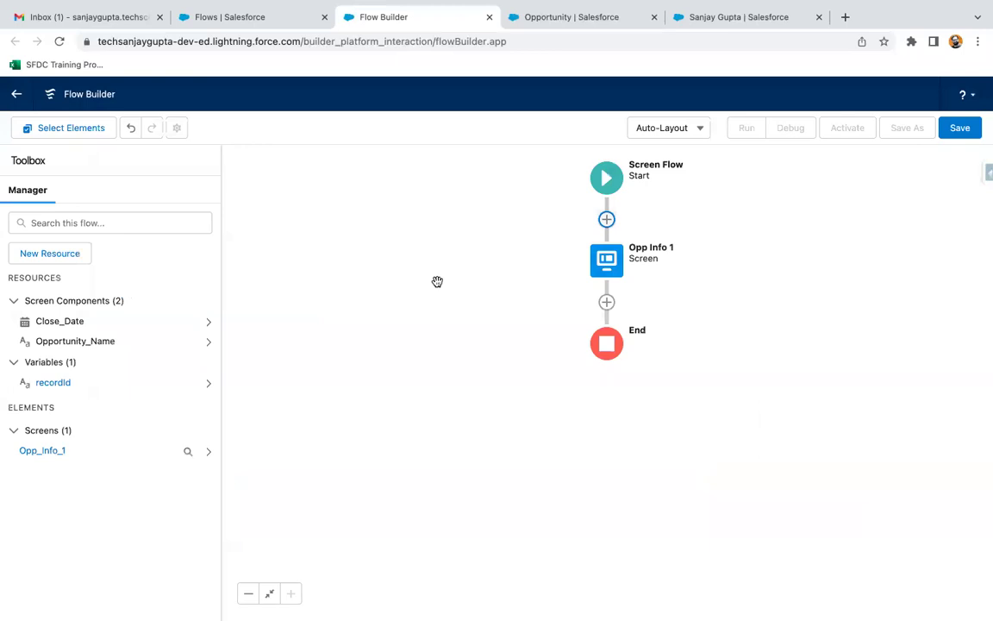
- Check the required fields and Stage options of a blank New Opportunity form in Sales, and close it without creating a record
click(598, 27)
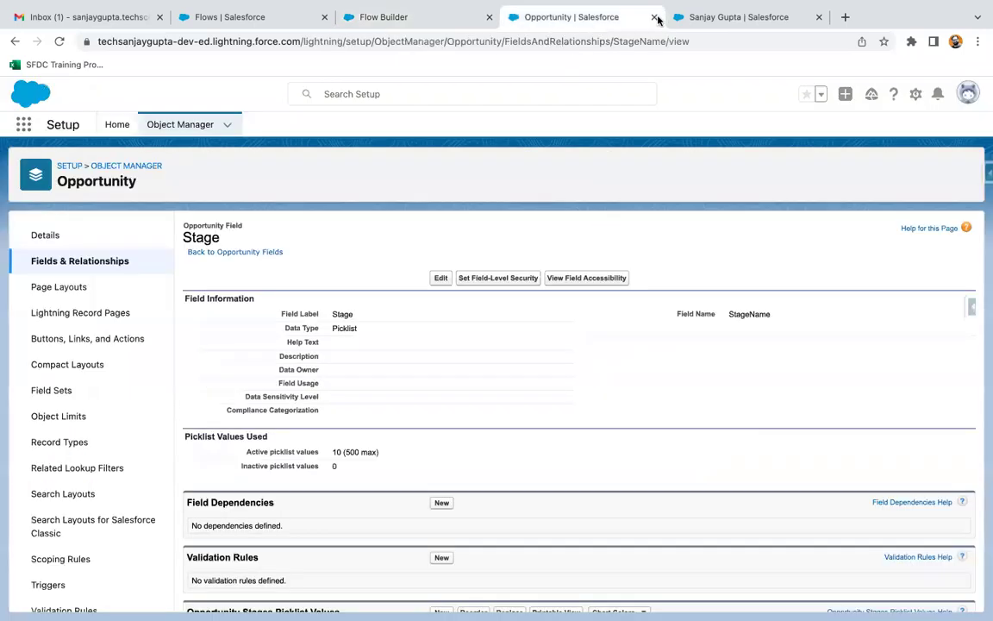
click(733, 18)
click(191, 128)
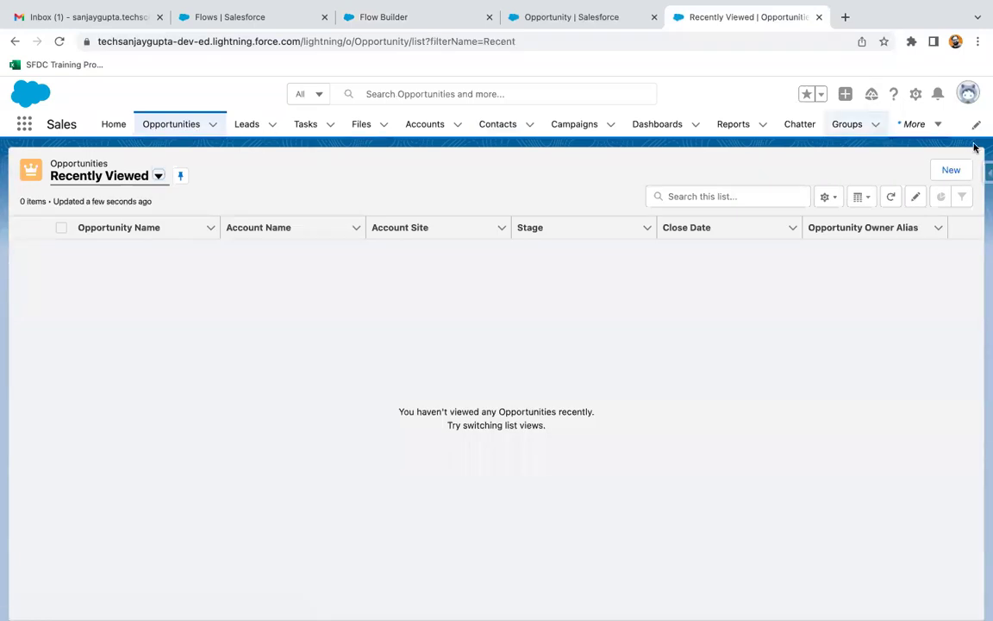
click(952, 170)
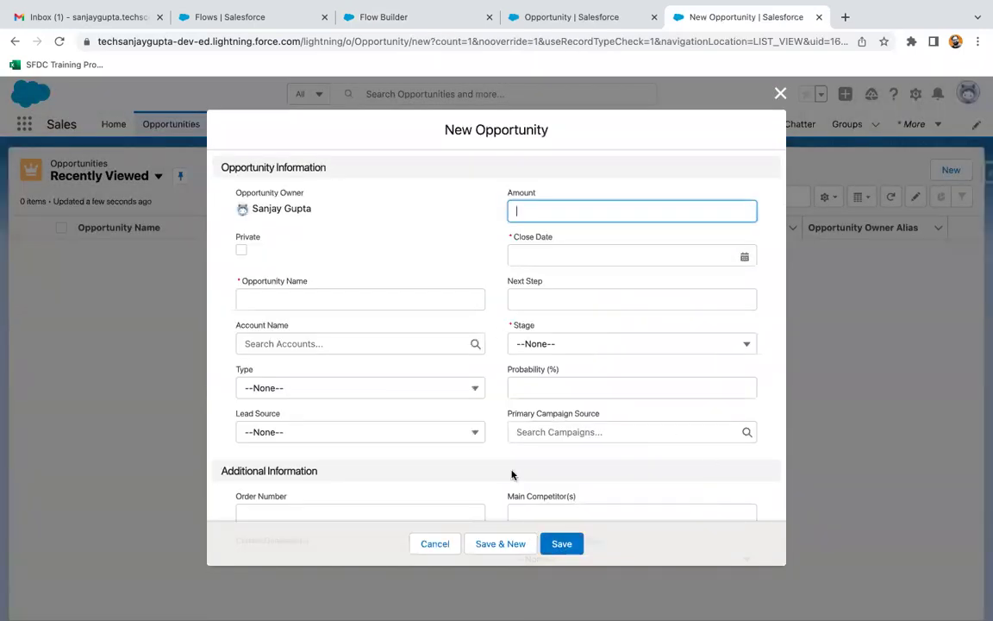
click(561, 543)
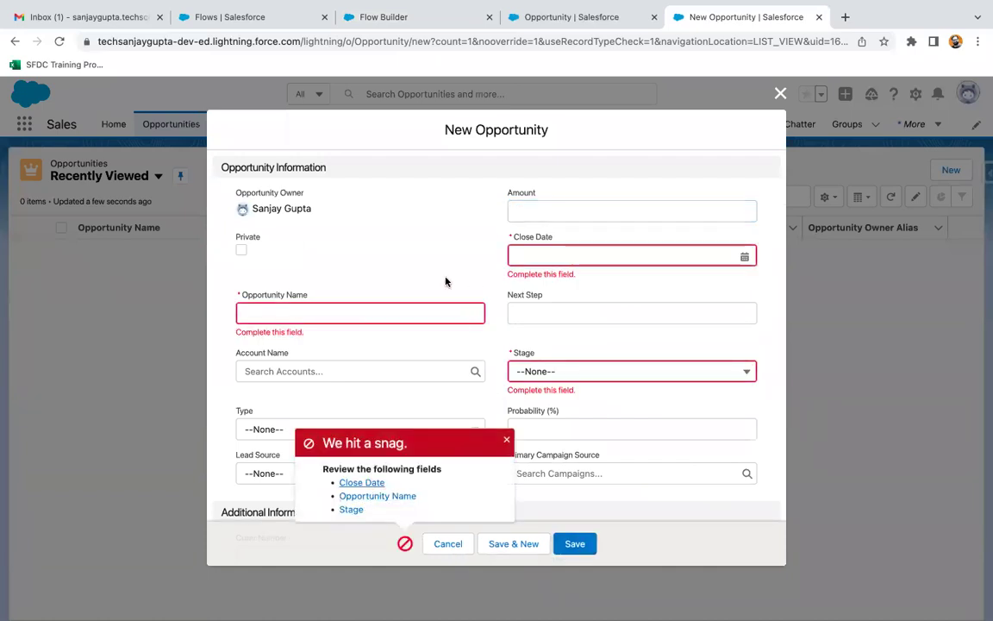
click(595, 369)
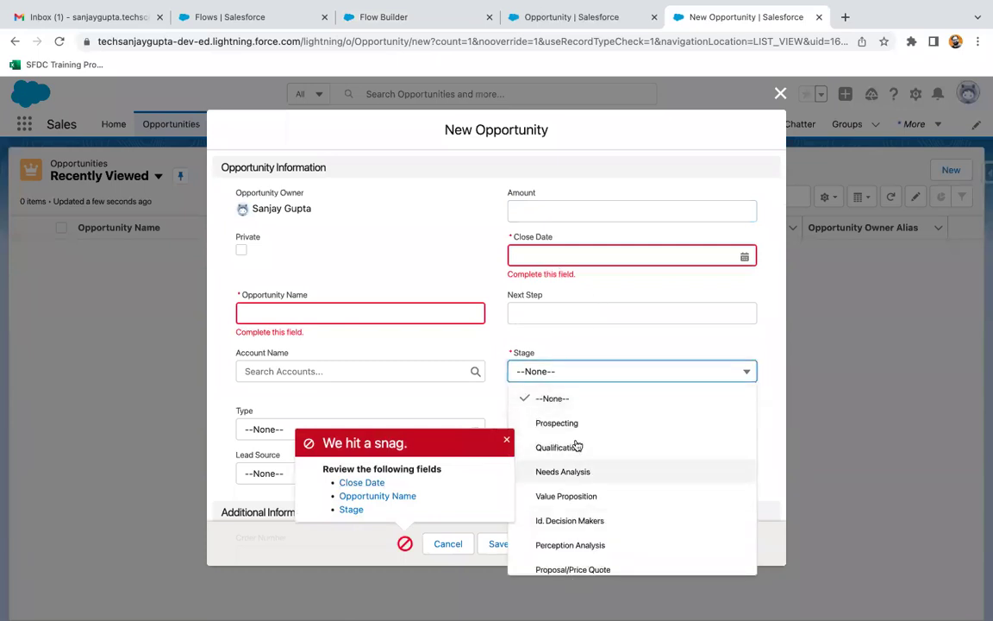
click(590, 367)
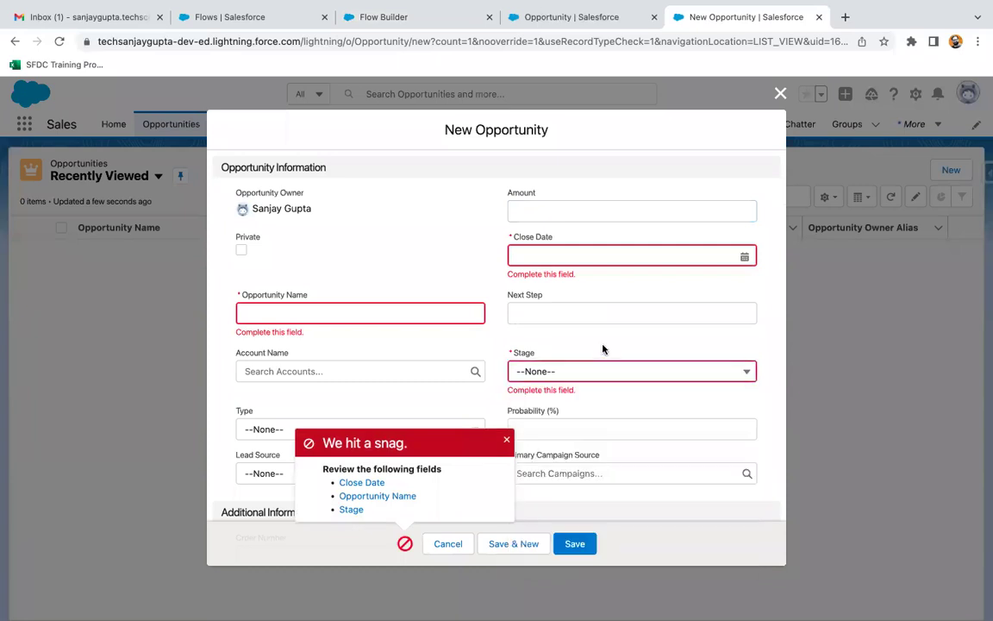
click(781, 95)
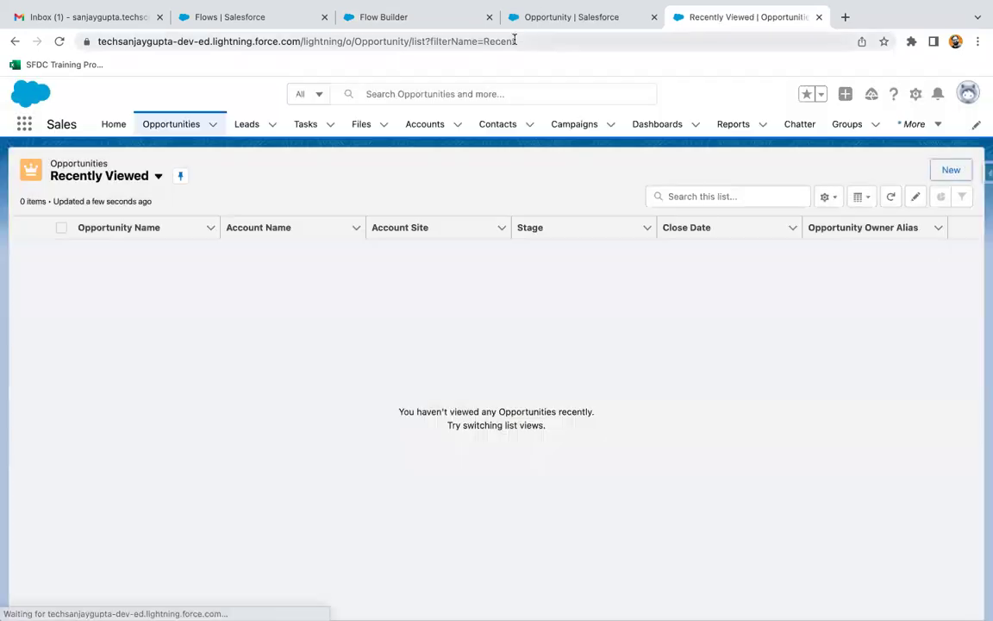
- Return to Flow Builder and review the components on the Opp Info 1 screen
click(434, 19)
double_click(606, 260)
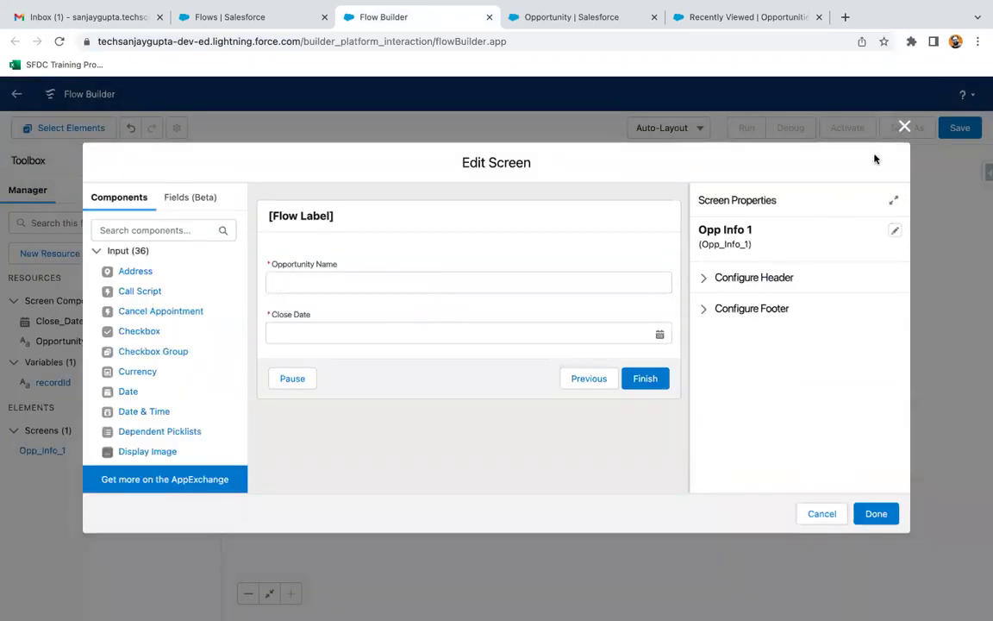
click(904, 127)
- Add a second Screen element after Opp Info 1 and place a Picklist component on it
click(606, 301)
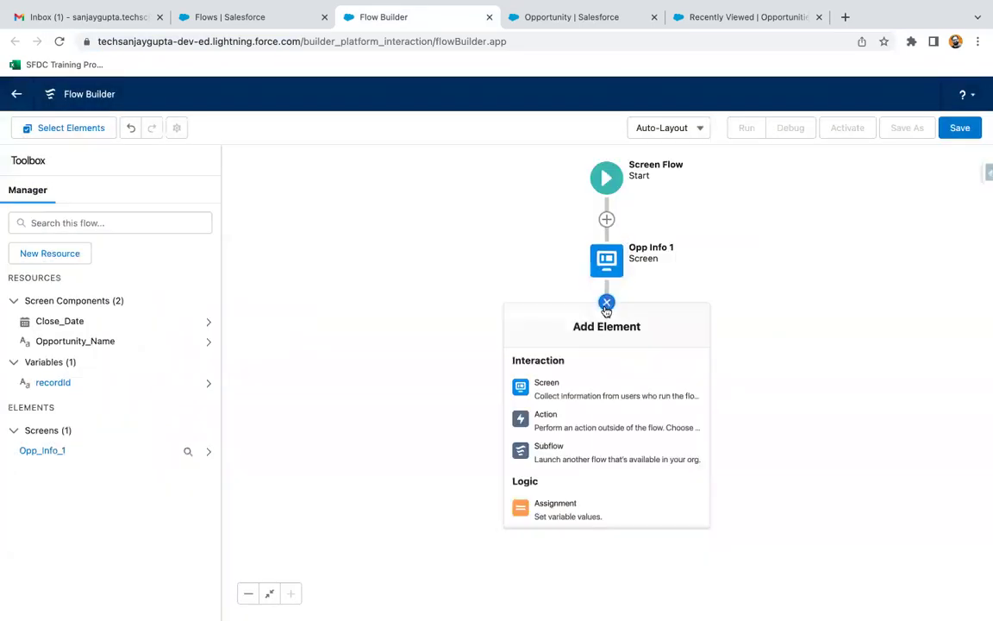
click(560, 401)
click(189, 231)
text(pick)
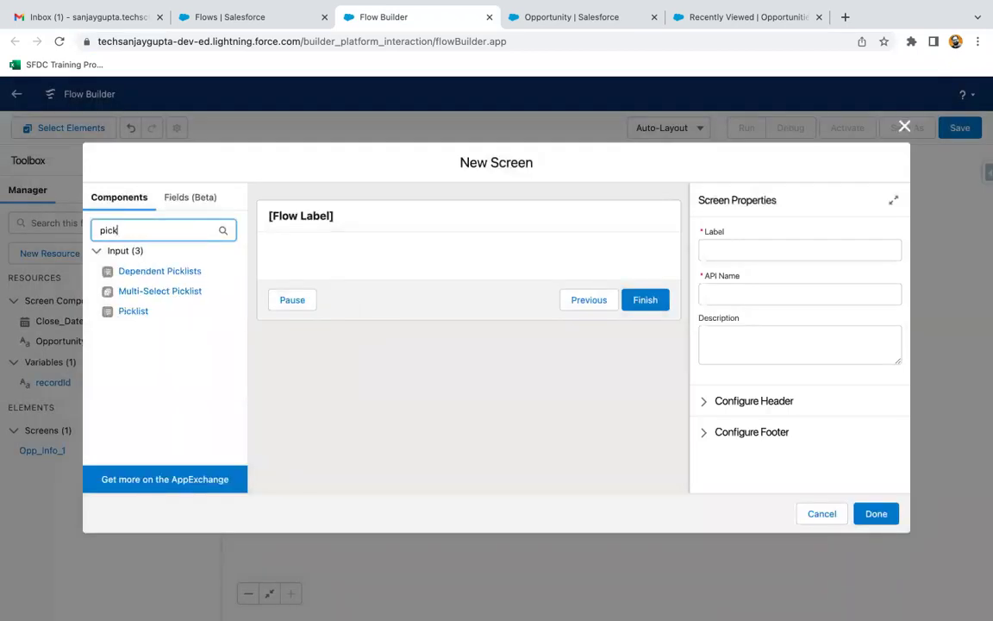
drag(138, 310, 330, 260)
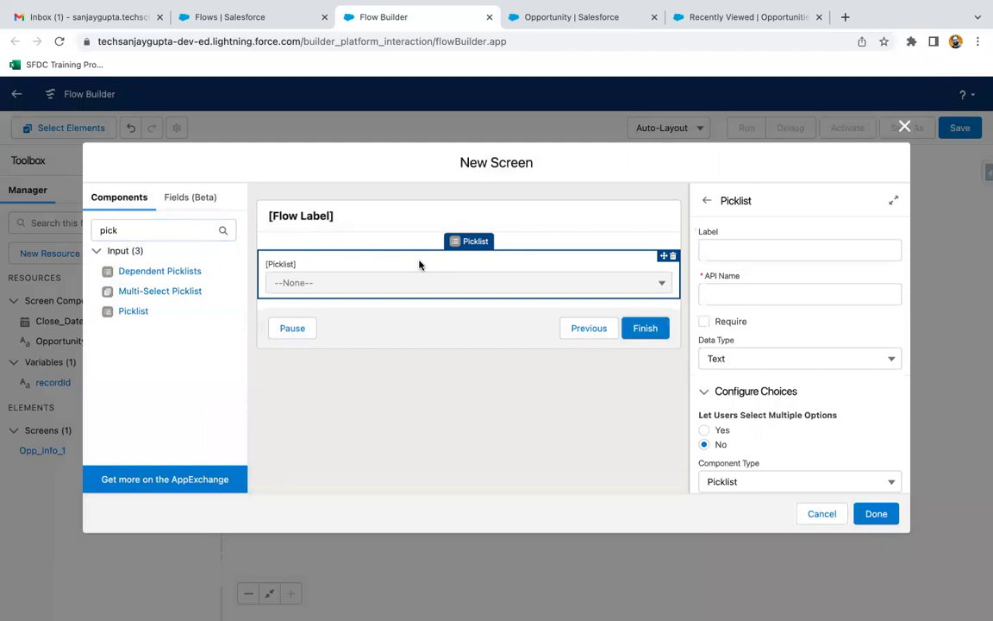
- Label the second screen Opp Info 2 in its screen properties
click(431, 206)
click(724, 249)
text(O)
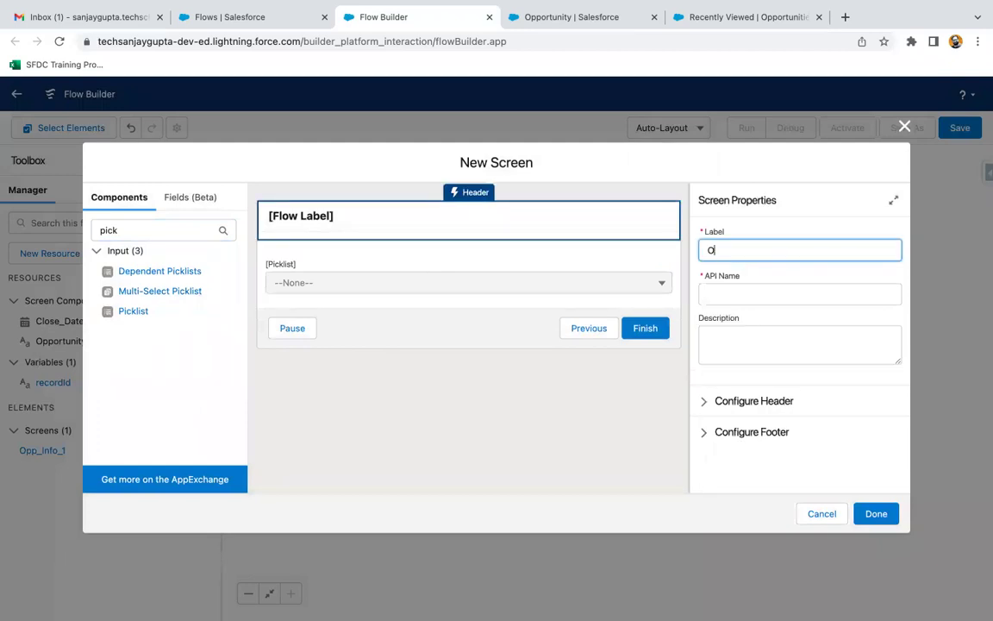
text(pp Info 2)
click(743, 274)
- Select the picklist on the second screen, and check the Stage options on a new opportunity form in Sales
click(505, 270)
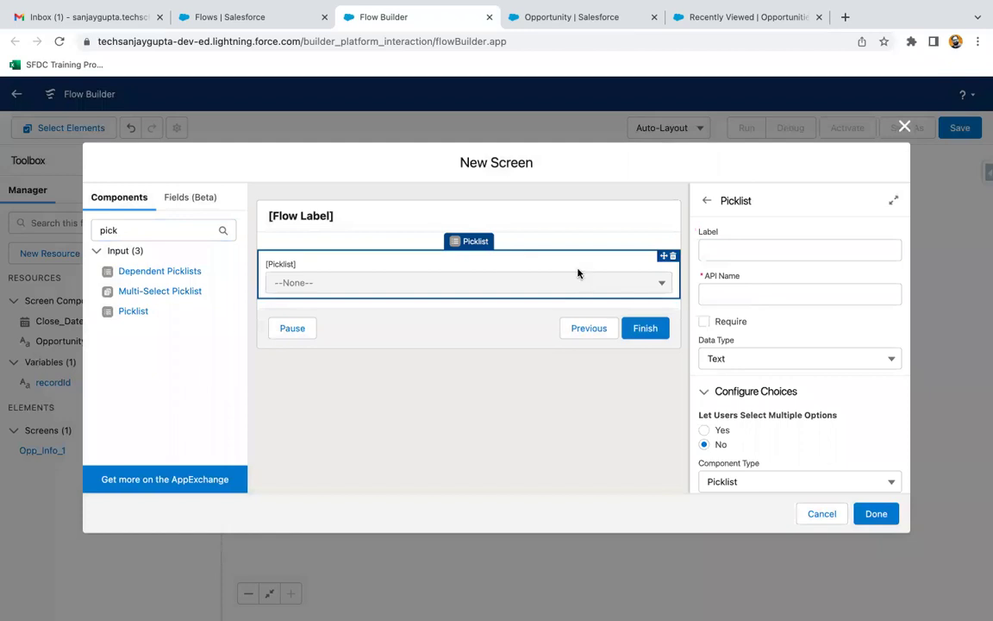
click(571, 18)
click(693, 18)
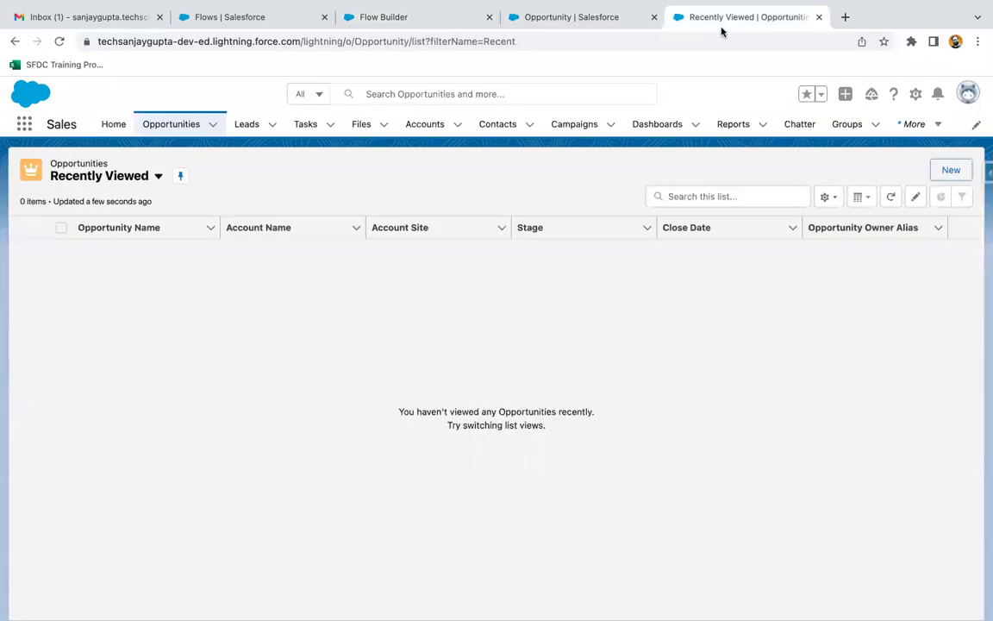
click(943, 177)
click(556, 350)
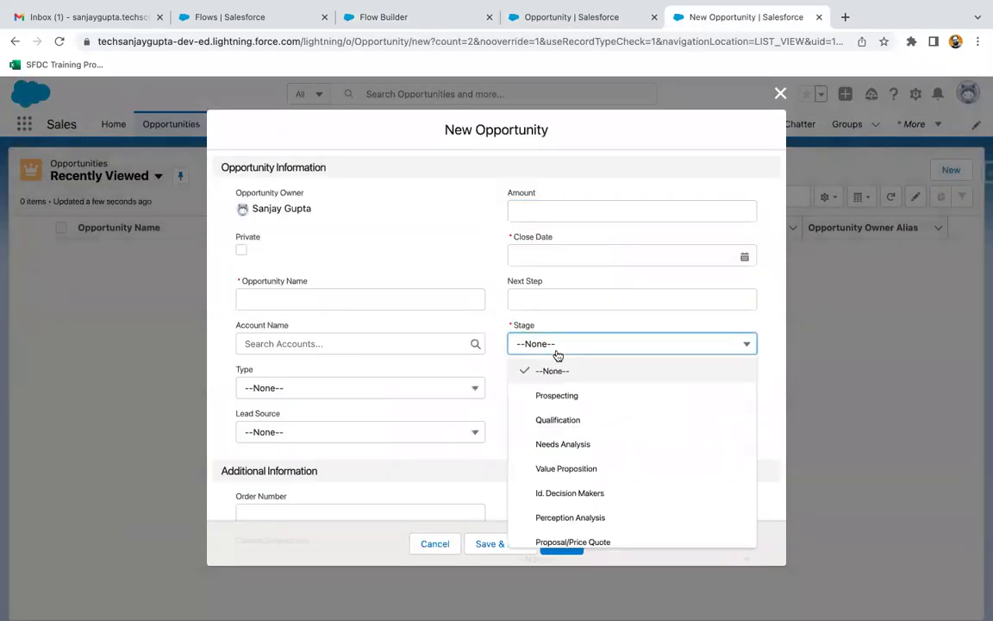
- Return to Flow Builder, label the picklist component Stage Name and make it required
click(412, 19)
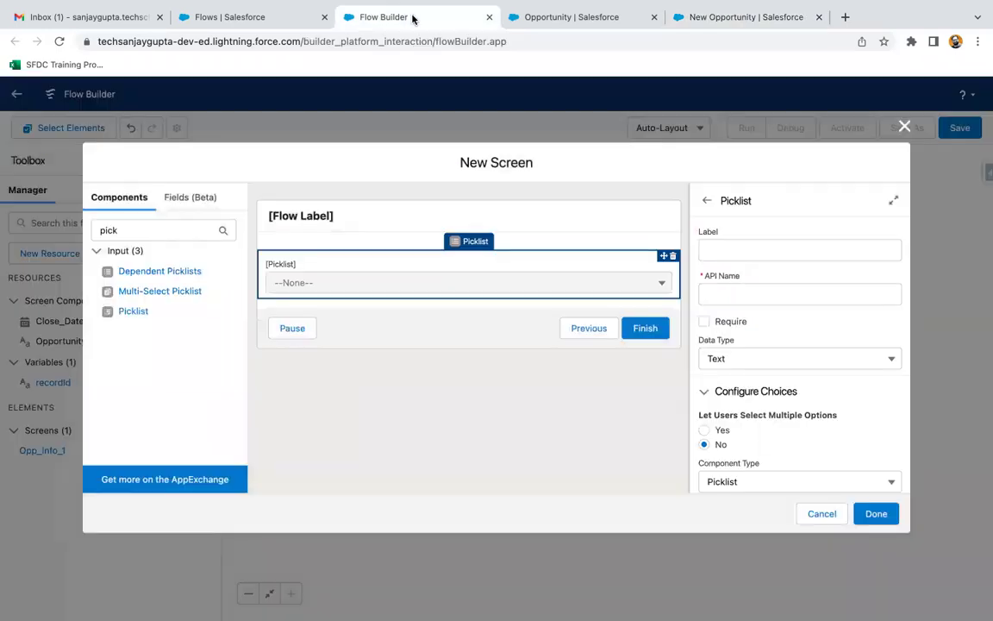
click(738, 245)
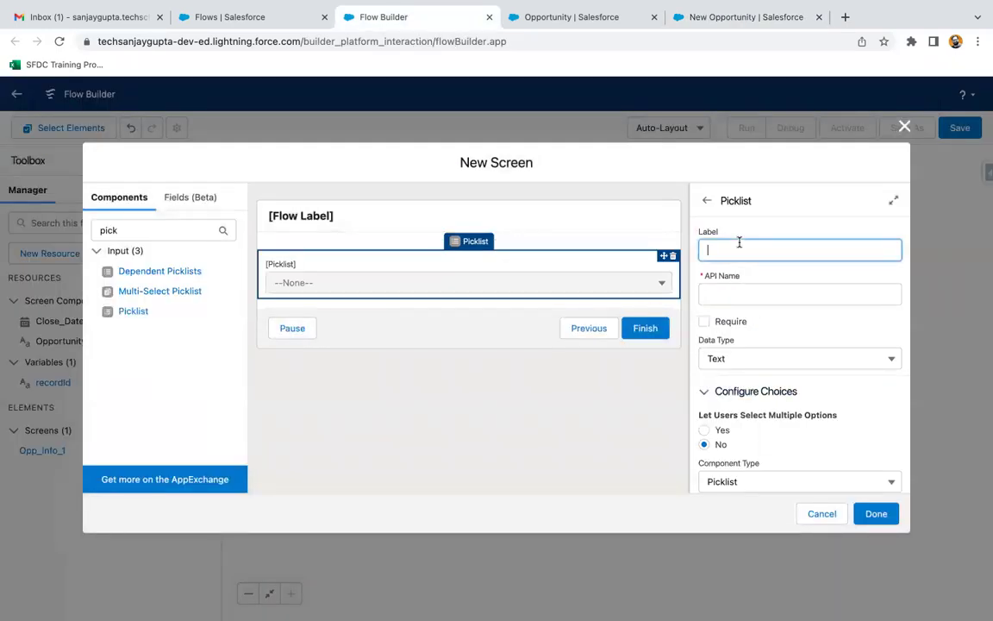
text(Stage Name)
click(755, 272)
click(704, 321)
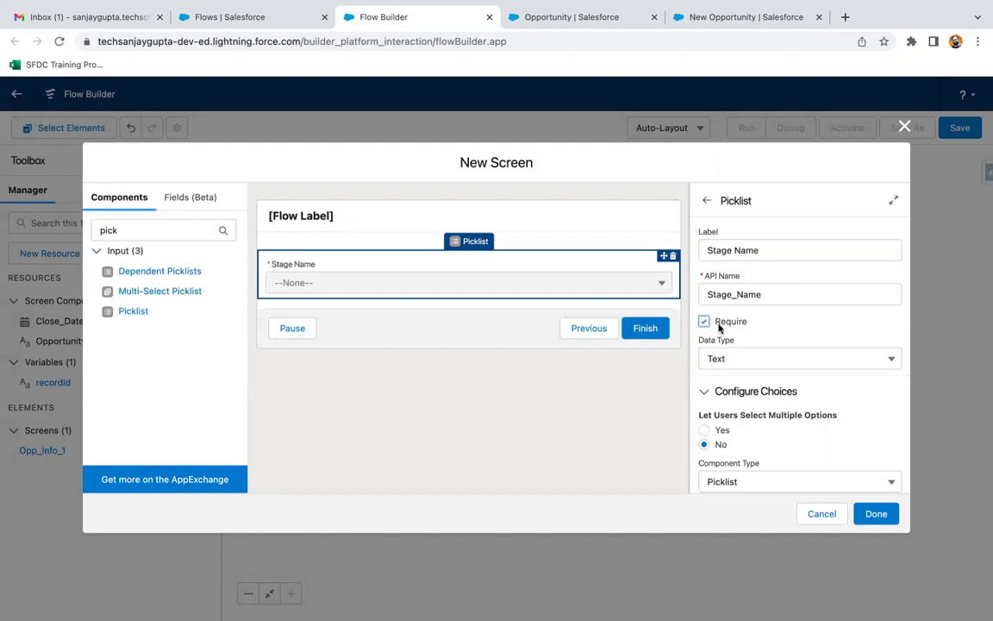
- Create a new choice resource for the Stage Name picklist as a Picklist Choice Set with API name StageName
scroll(788, 365, down, 1)
scroll(787, 366, down, 2)
click(739, 381)
click(765, 411)
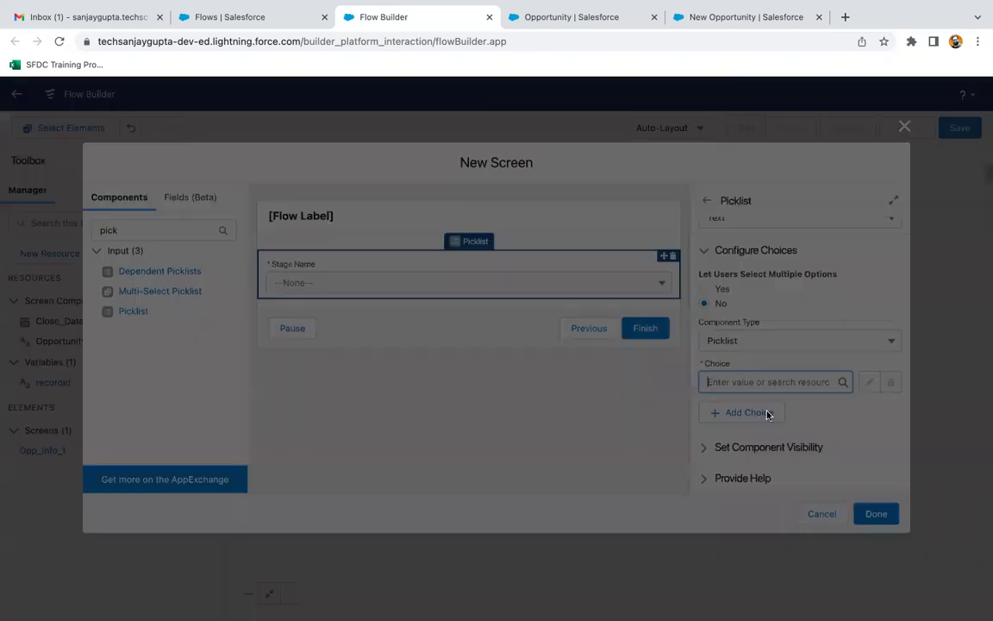
click(273, 291)
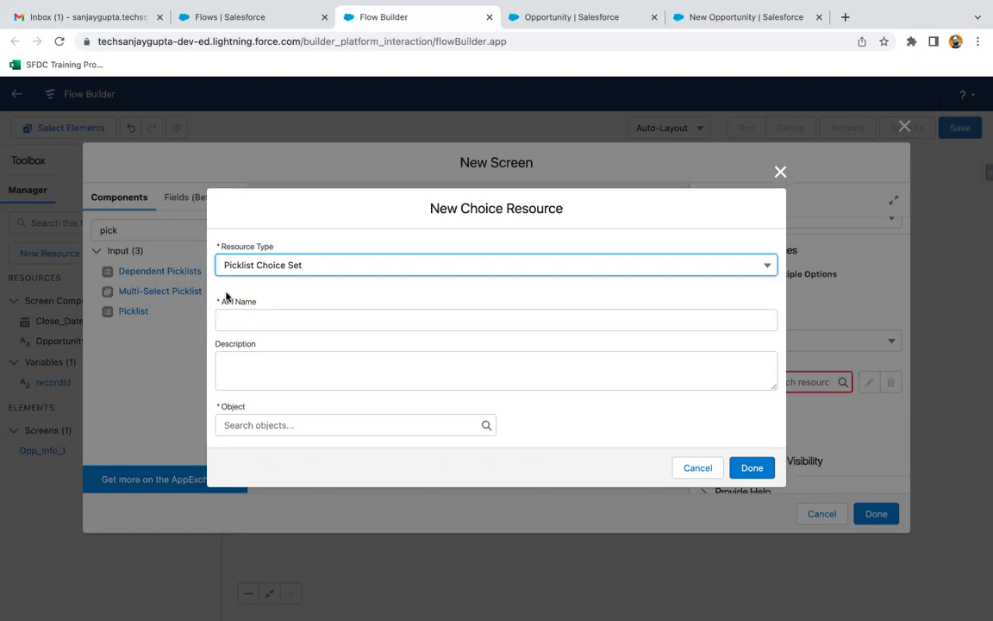
click(270, 318)
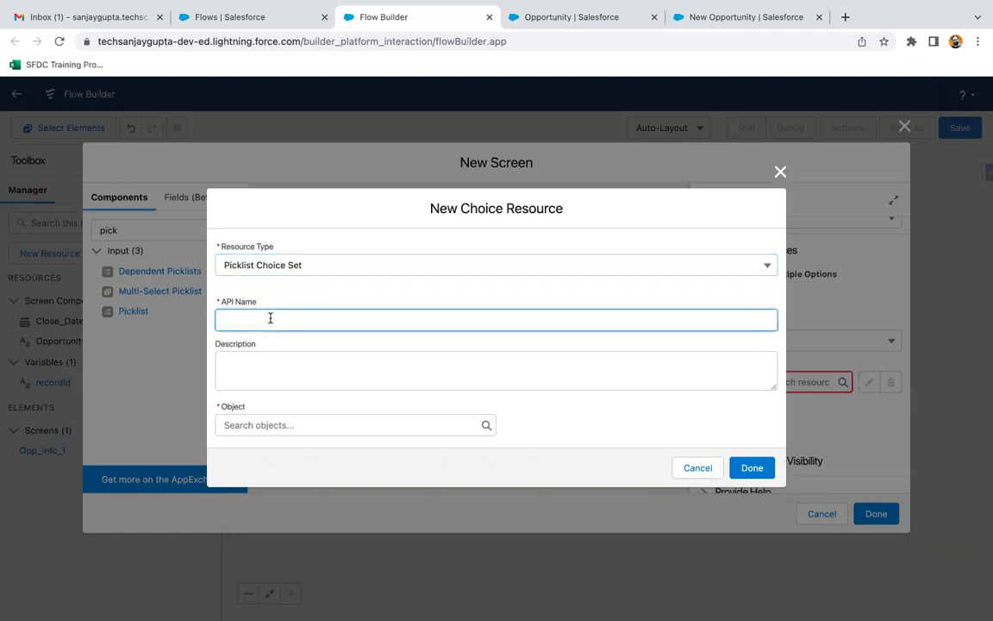
text(StageName)
- Set the choice set's object to Opportunity and its data type to Picklist
click(264, 424)
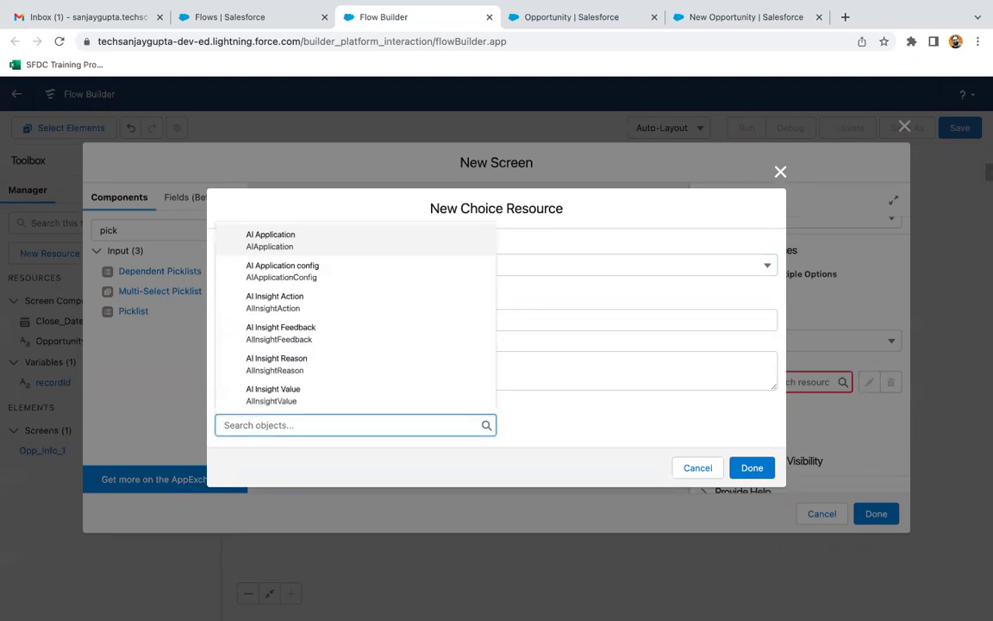
text(opp)
click(289, 243)
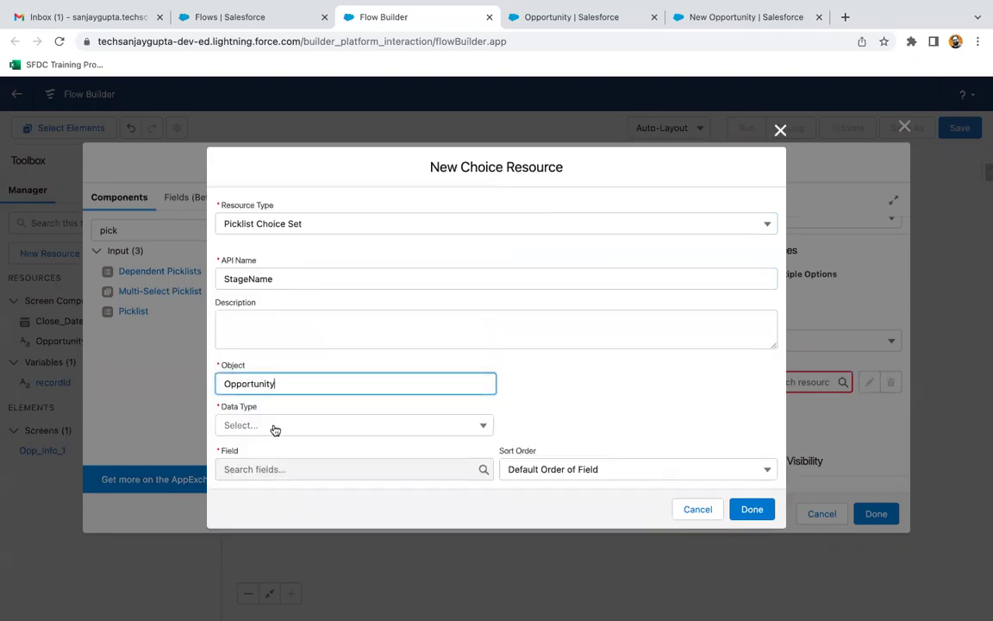
click(275, 427)
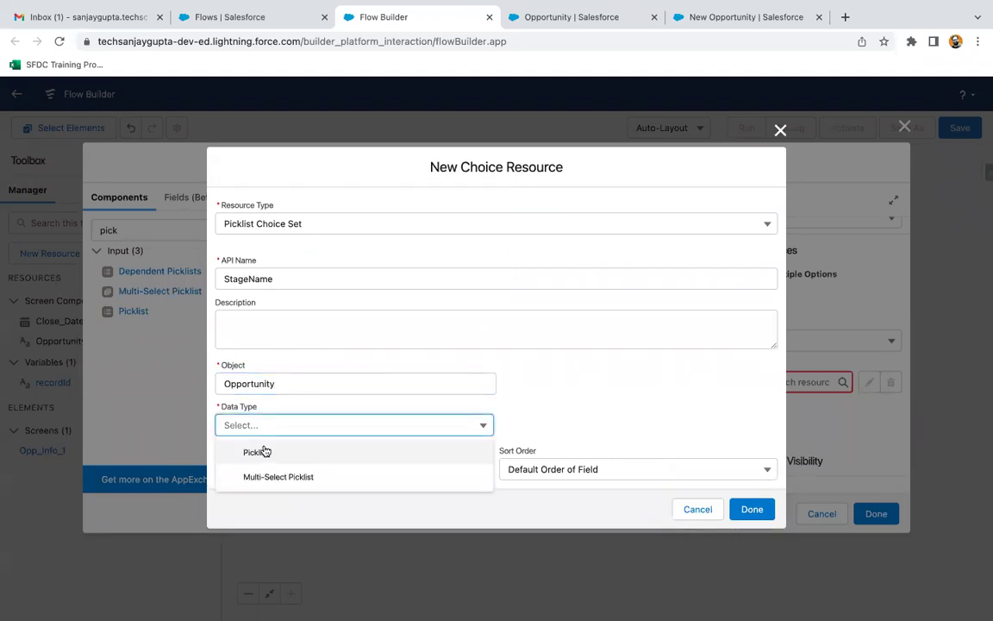
click(261, 450)
- Use the StageName field with Default Order of Field sorting, and finish the choice resource
click(271, 468)
text(stage)
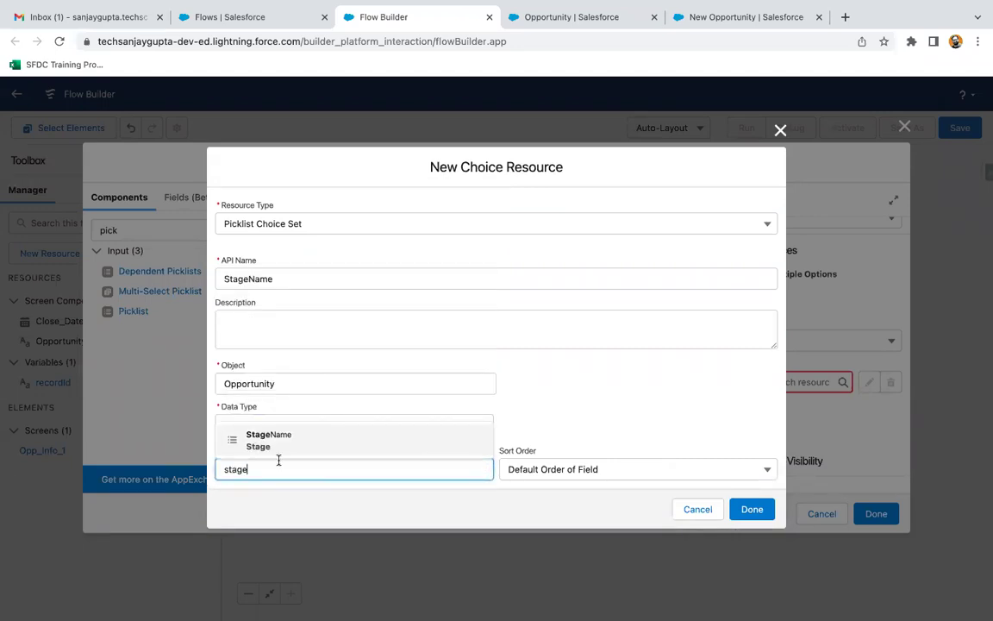
click(310, 440)
click(578, 415)
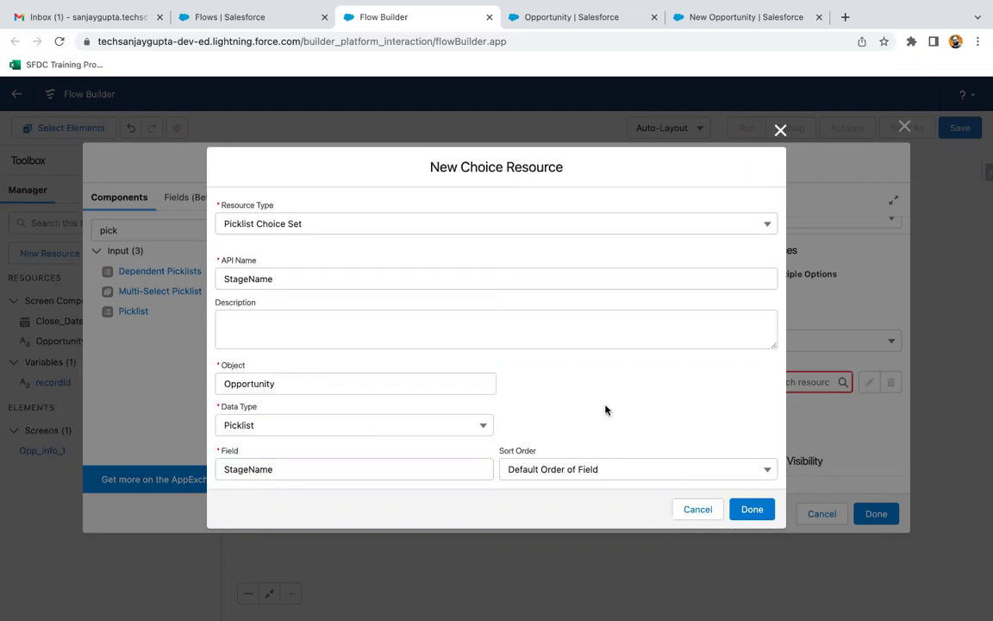
click(545, 470)
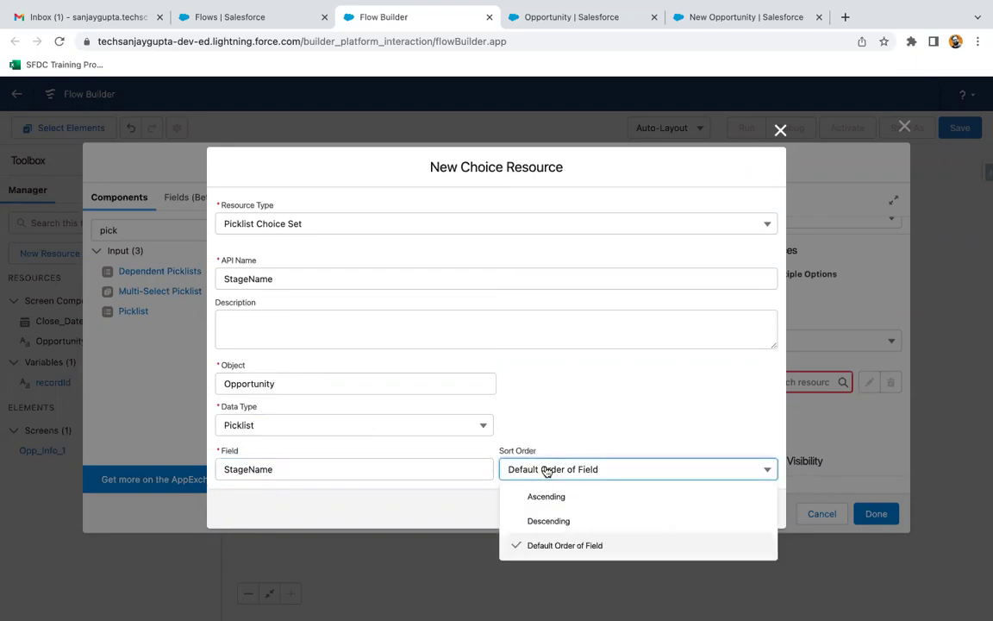
click(575, 546)
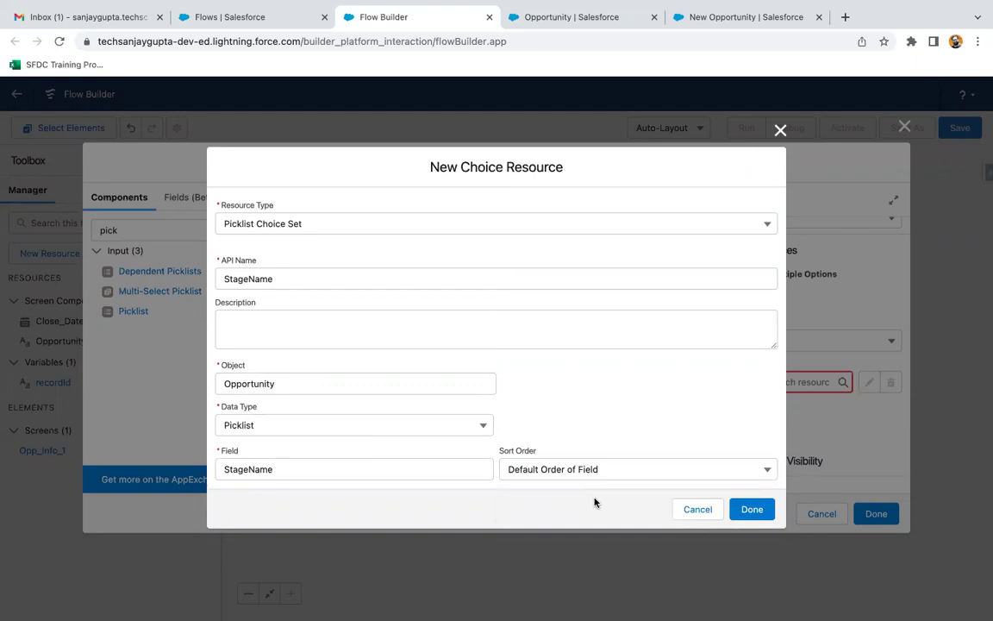
click(750, 509)
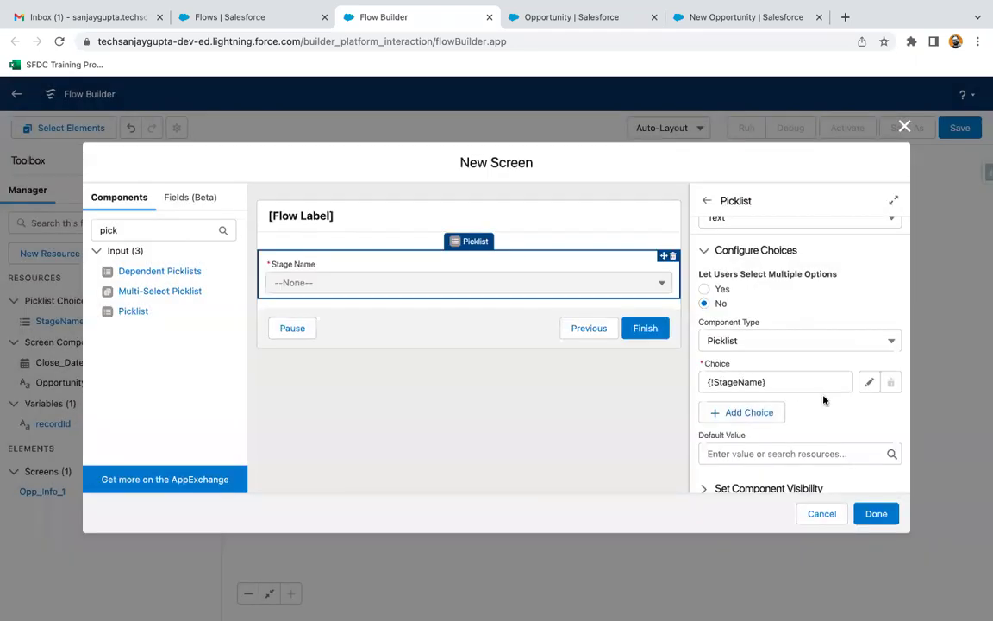
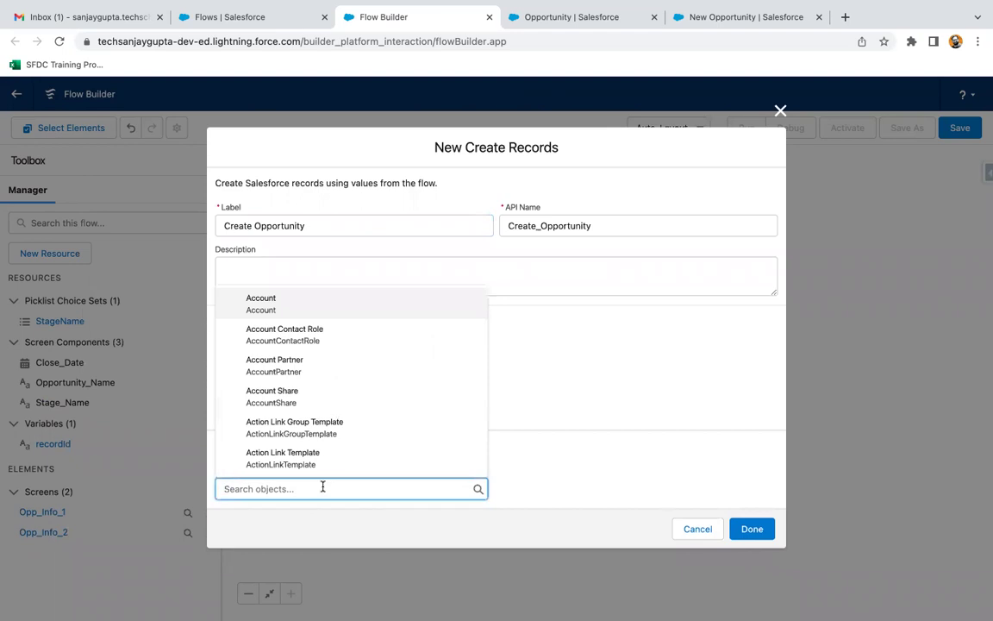
- Set the Create Opportunity element's object to Opportunity and map its Name field to the Opportunity_Name screen component
click(299, 298)
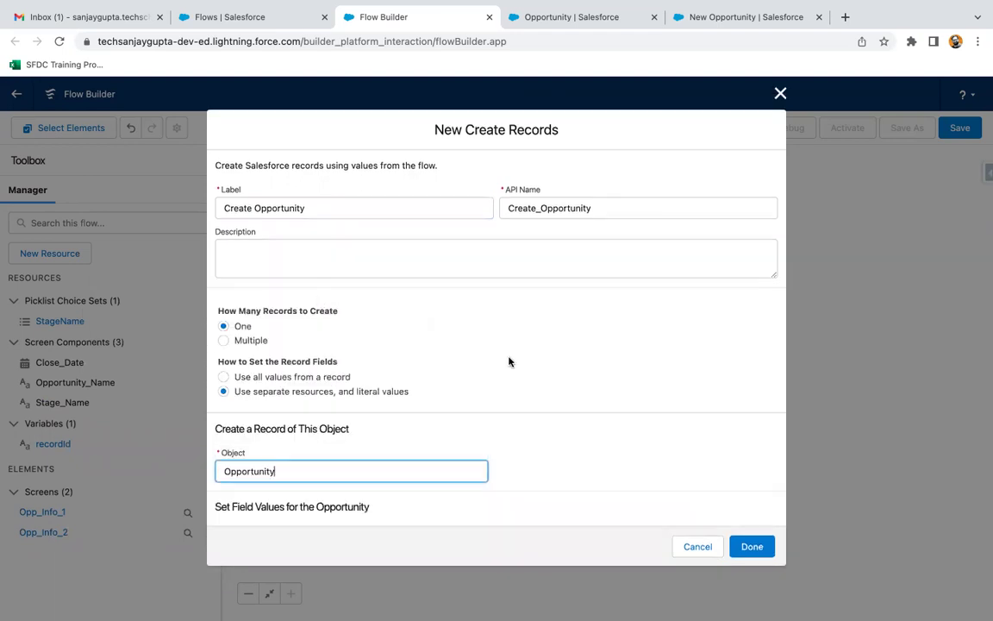
scroll(517, 380, down, 2)
click(320, 455)
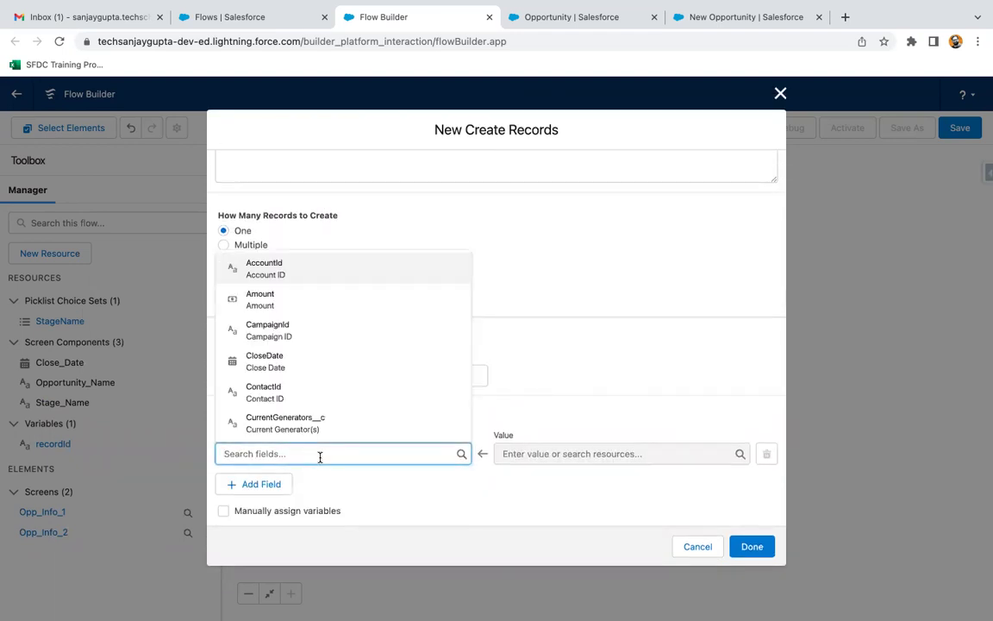
text(name)
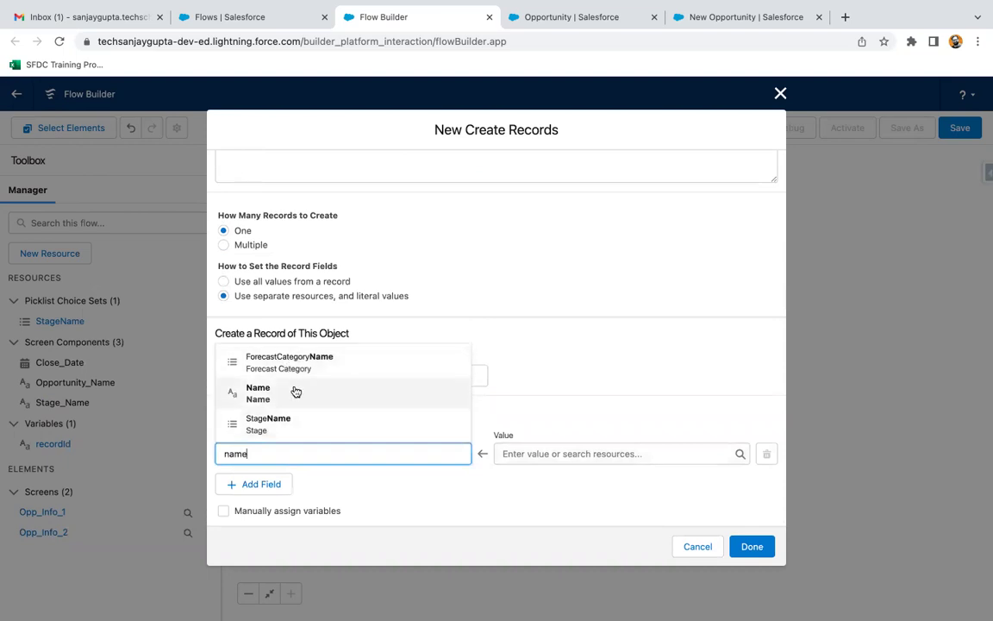
click(294, 391)
click(531, 451)
text(opp)
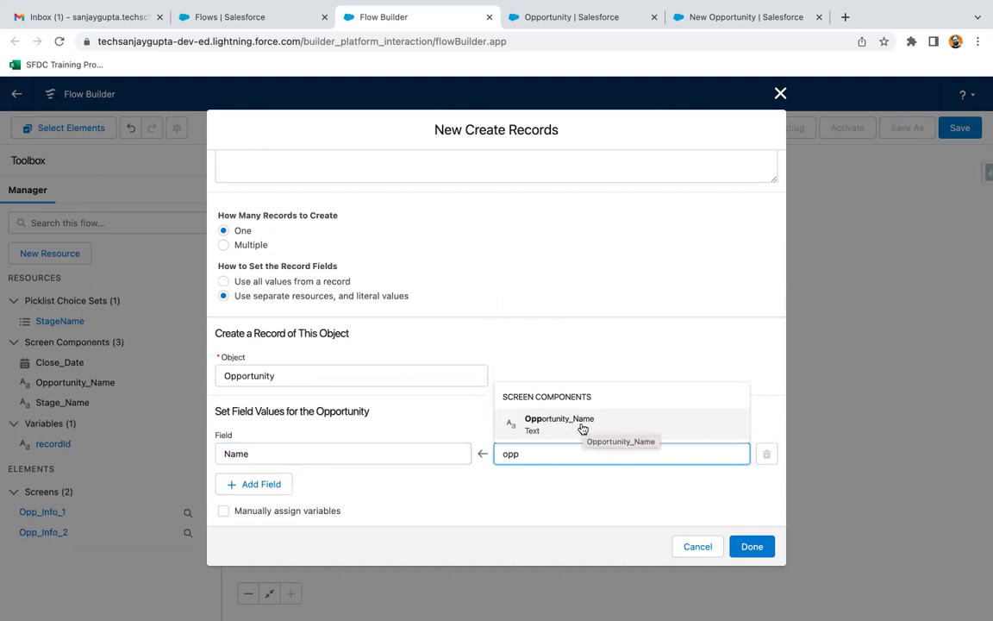
click(583, 428)
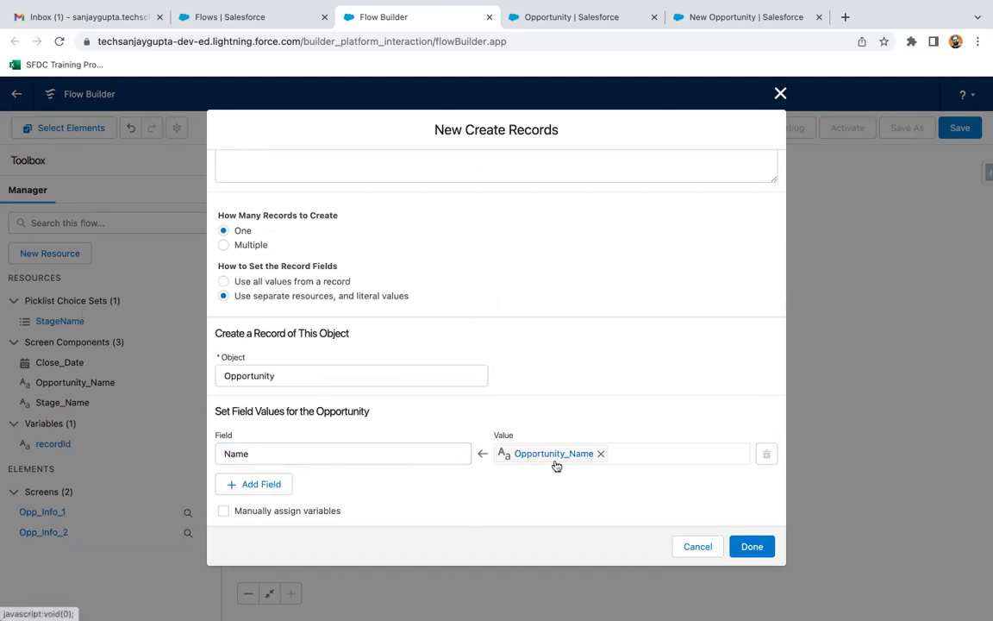
- Add a field assignment that maps CloseDate to the Close_Date screen component
click(258, 484)
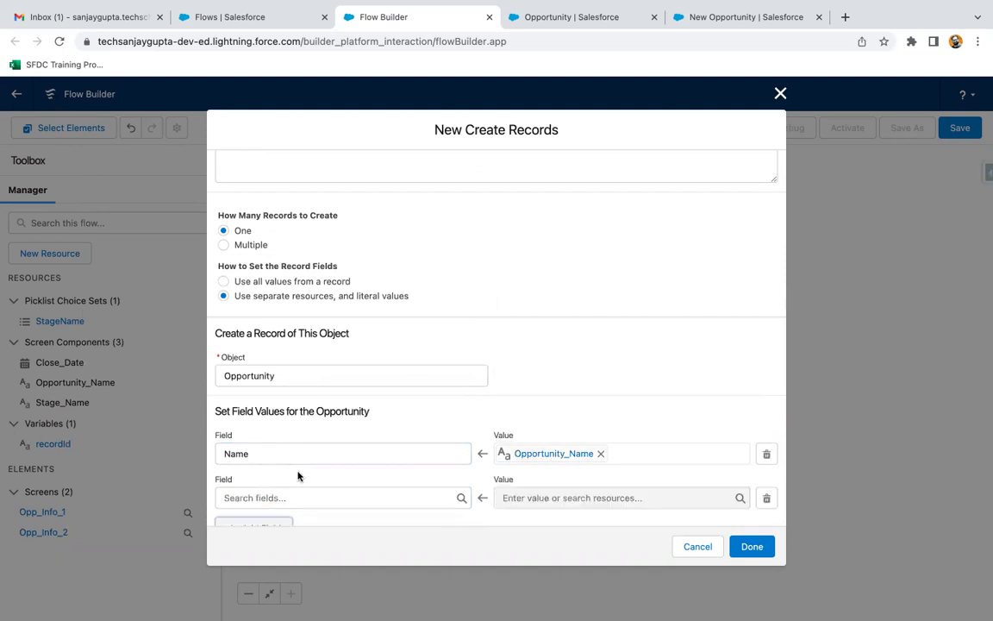
scroll(311, 473, down, 1)
click(295, 453)
text(close)
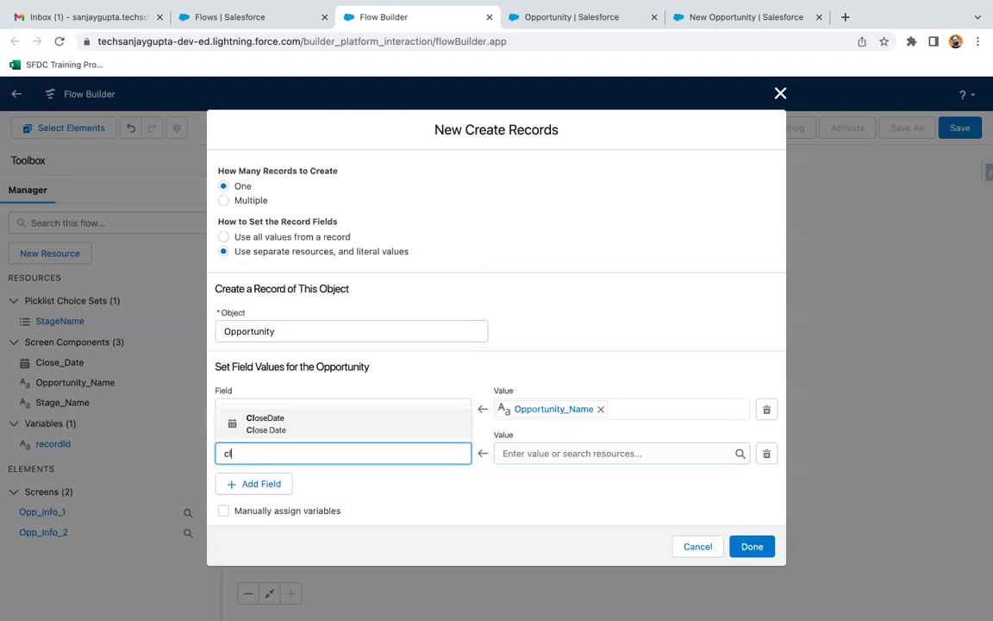
click(343, 423)
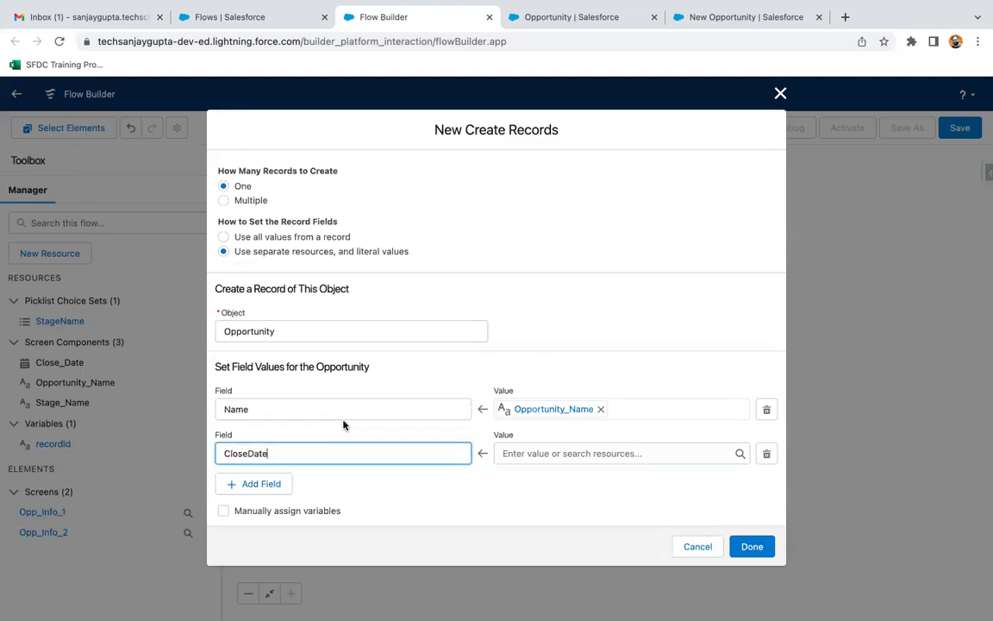
click(526, 451)
text(close)
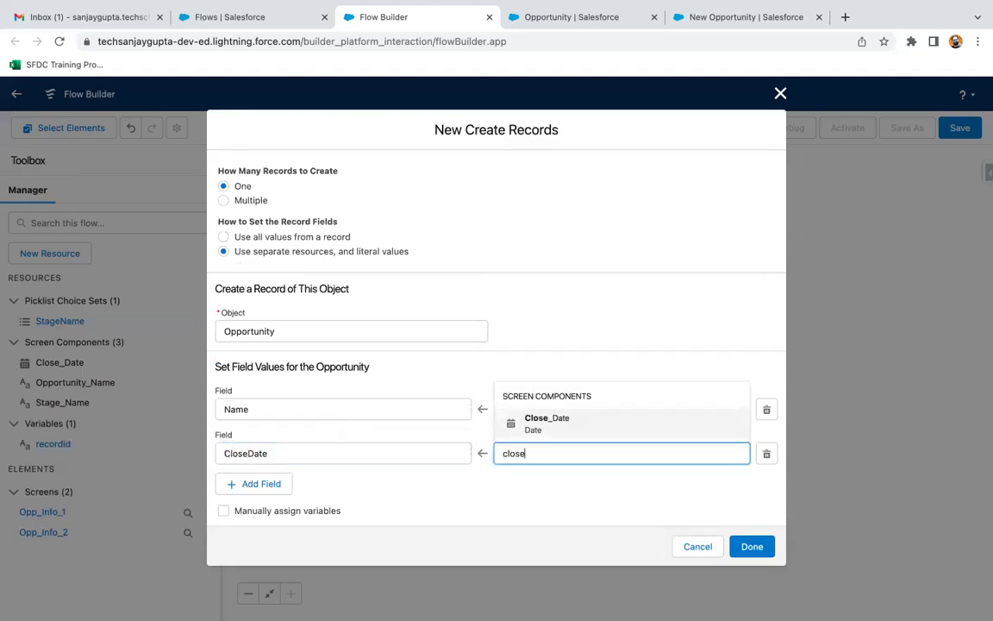
click(562, 422)
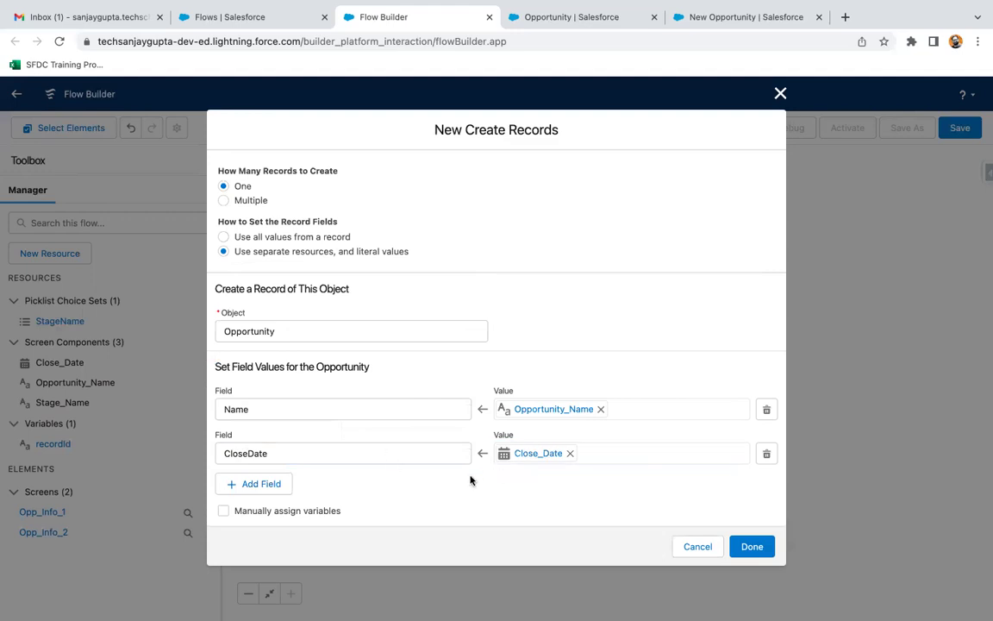
- Add a field assignment that maps StageName to the Stage_Name screen component
click(268, 483)
click(286, 452)
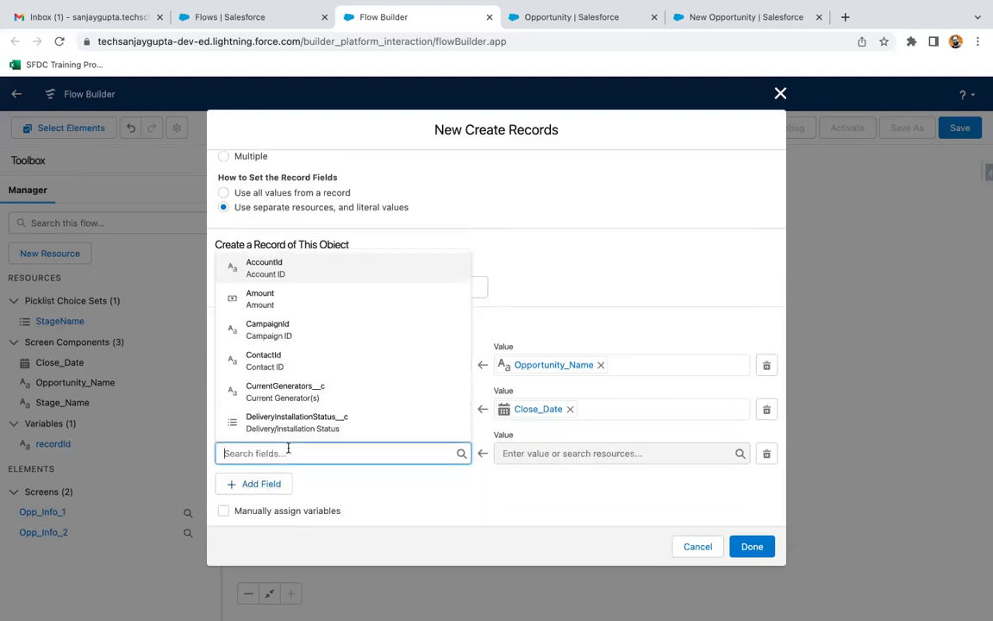
text(stage)
click(319, 416)
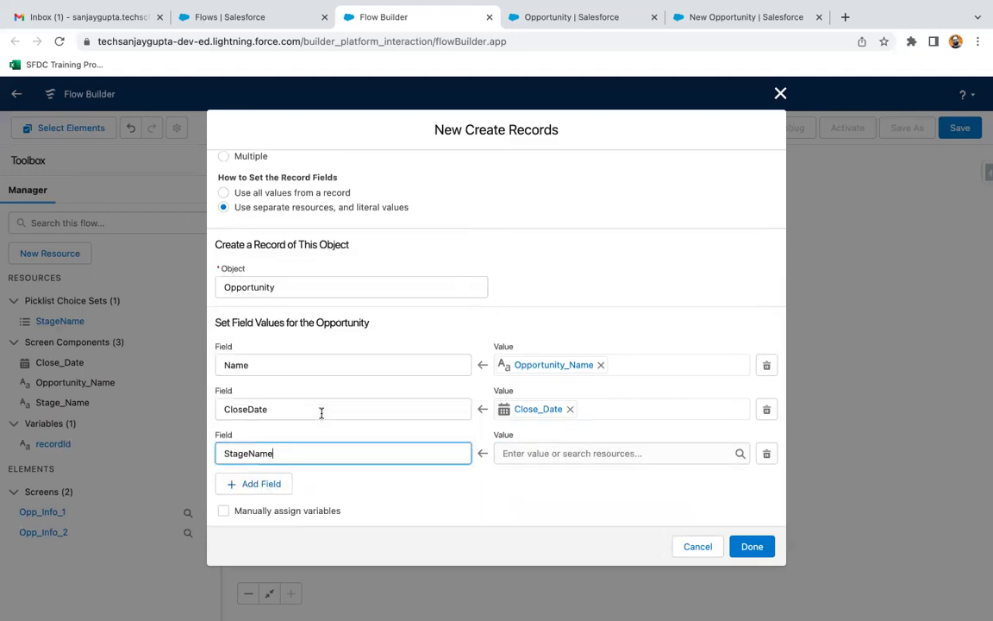
click(538, 452)
text(stage)
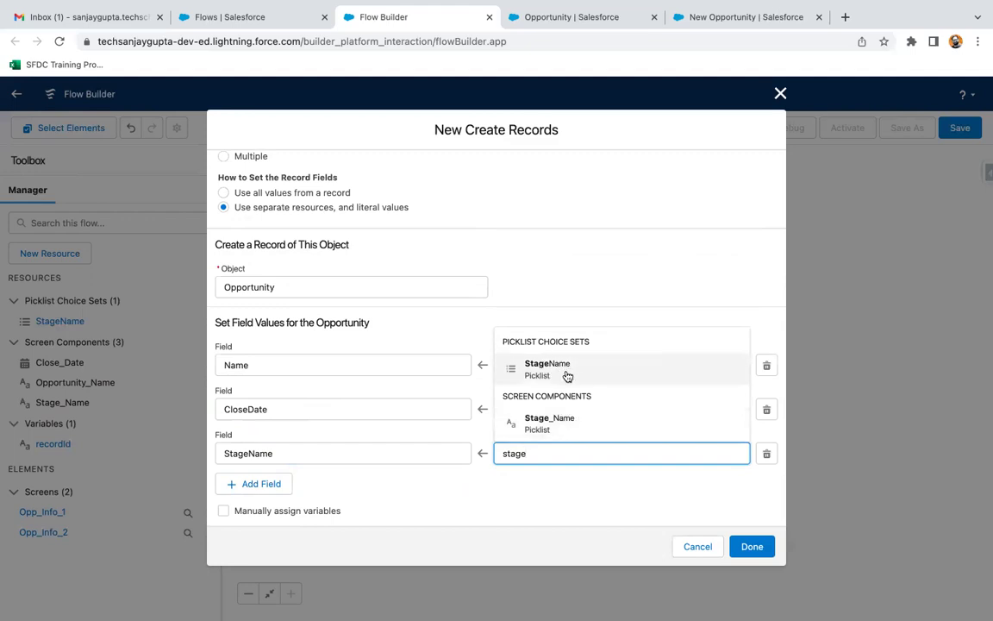
click(578, 423)
- Add a field assignment that maps AccountId to the recordId variable, and finish the Create Opportunity element
click(277, 483)
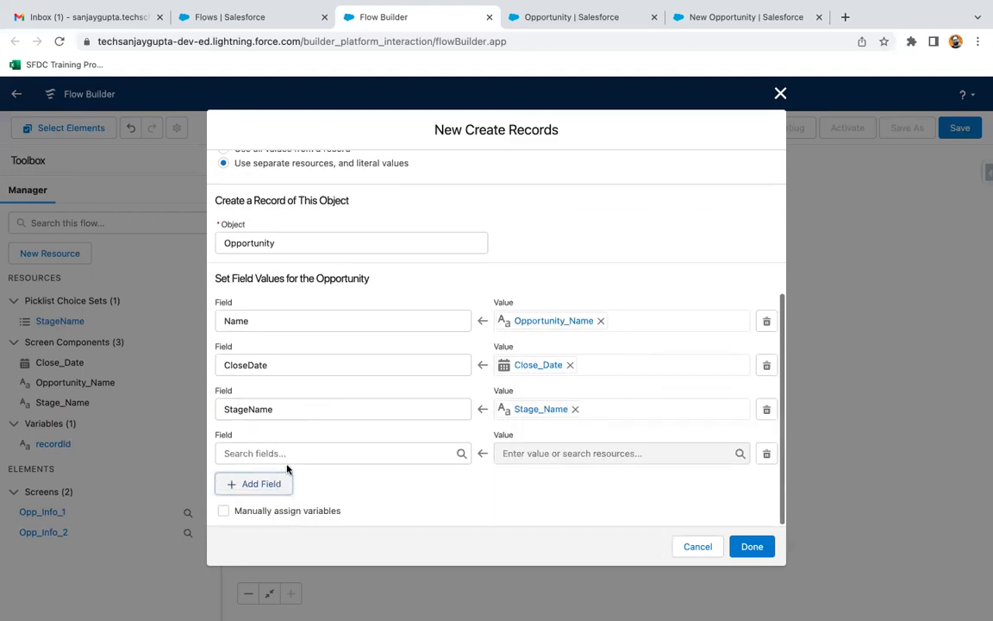
click(310, 449)
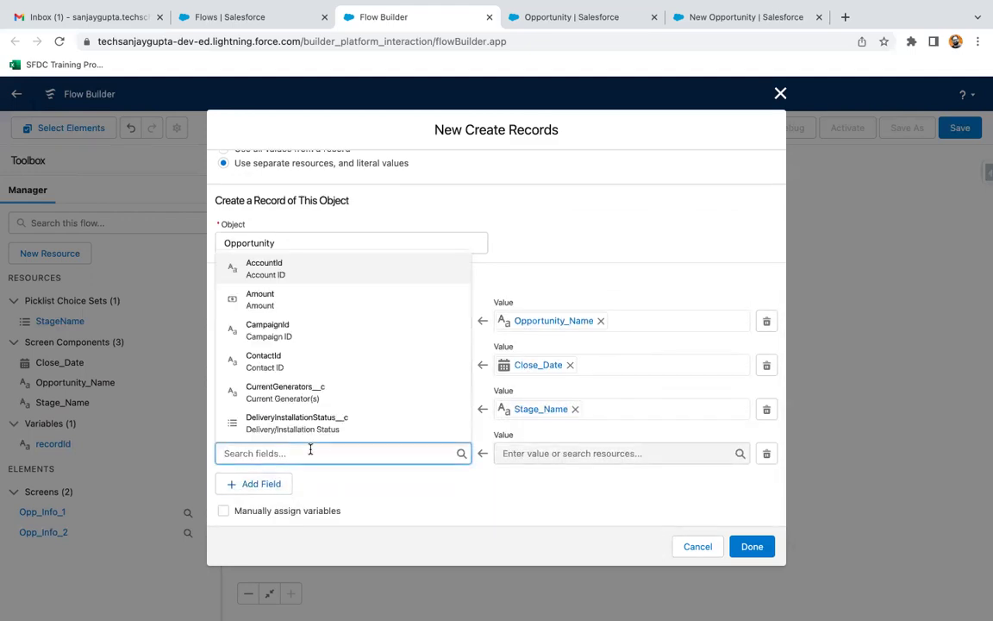
text(account)
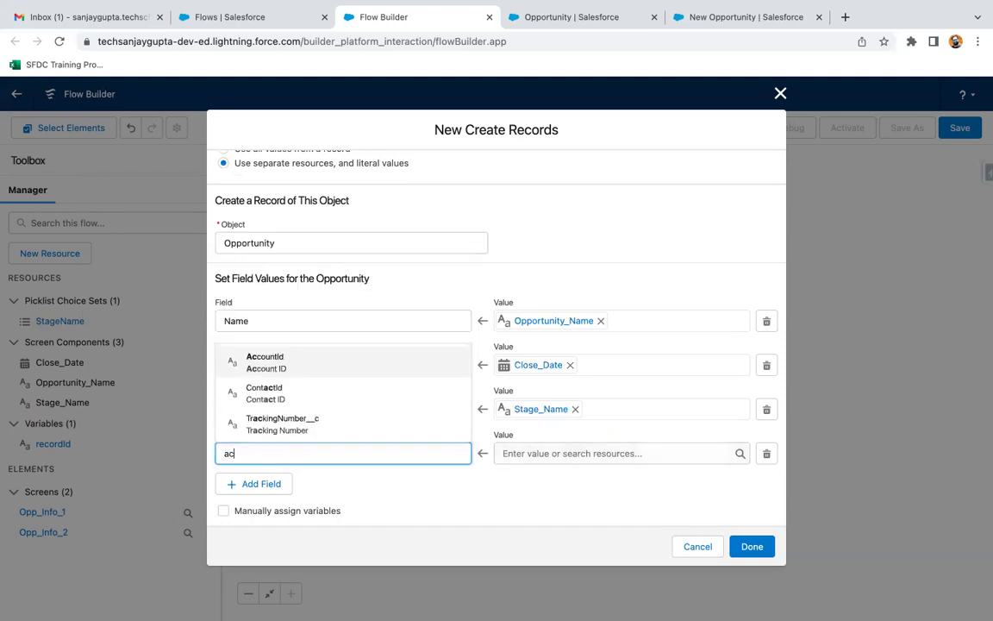
click(297, 429)
click(412, 487)
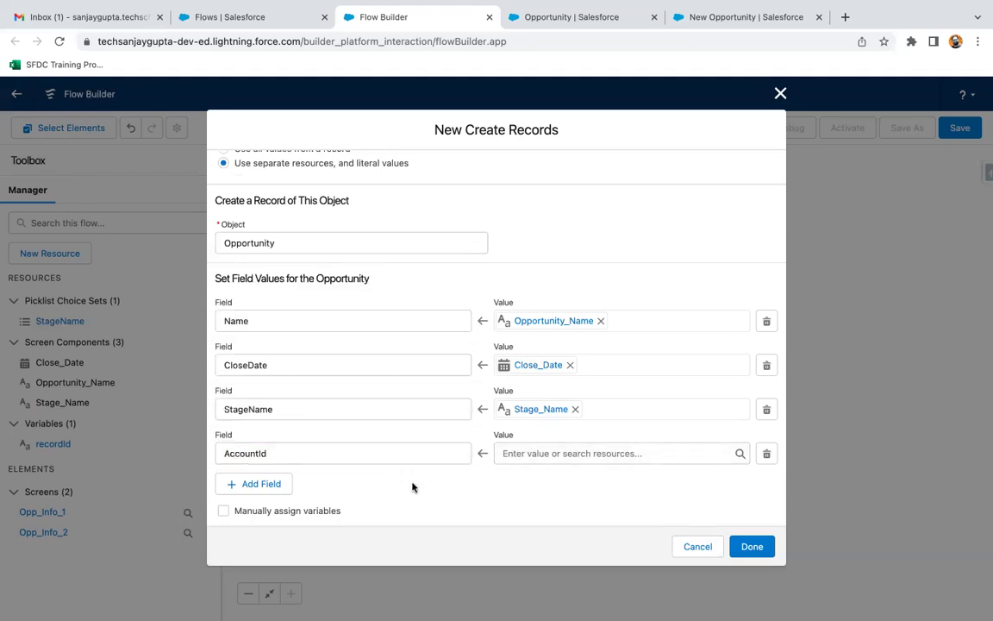
click(510, 453)
text(reco)
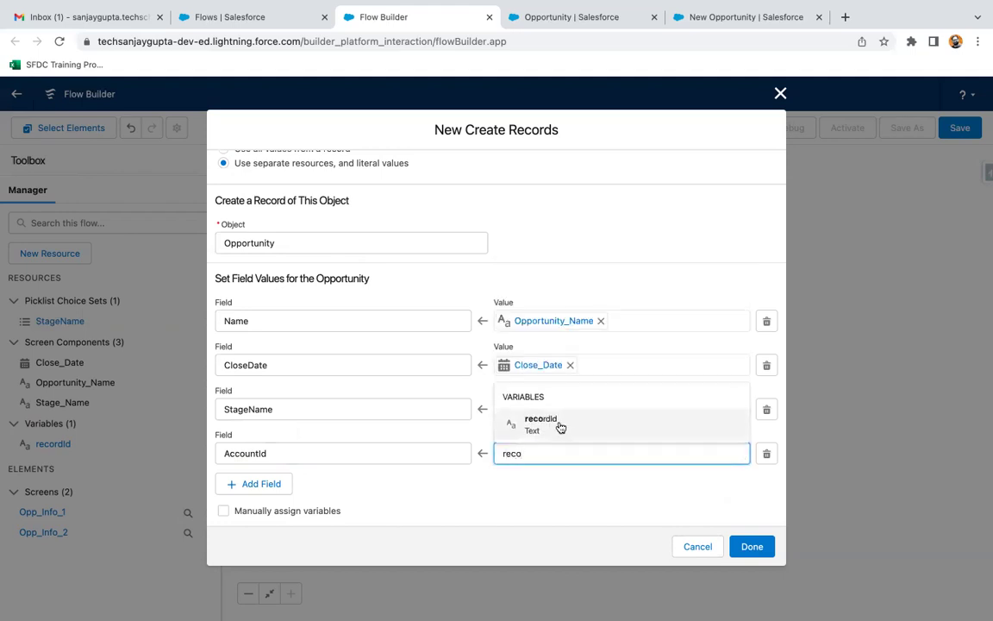
click(561, 427)
click(519, 508)
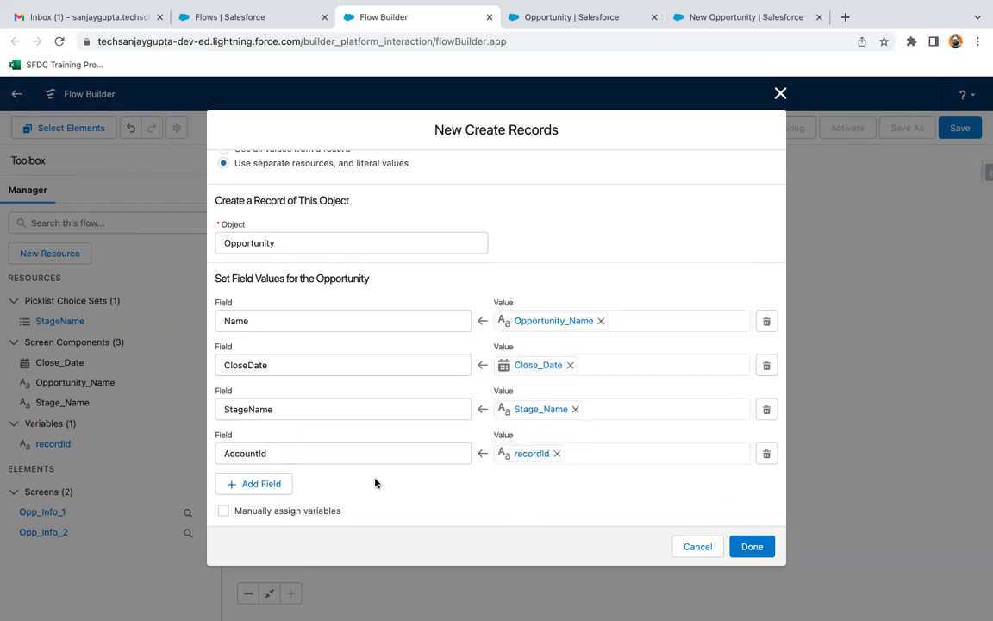
click(750, 546)
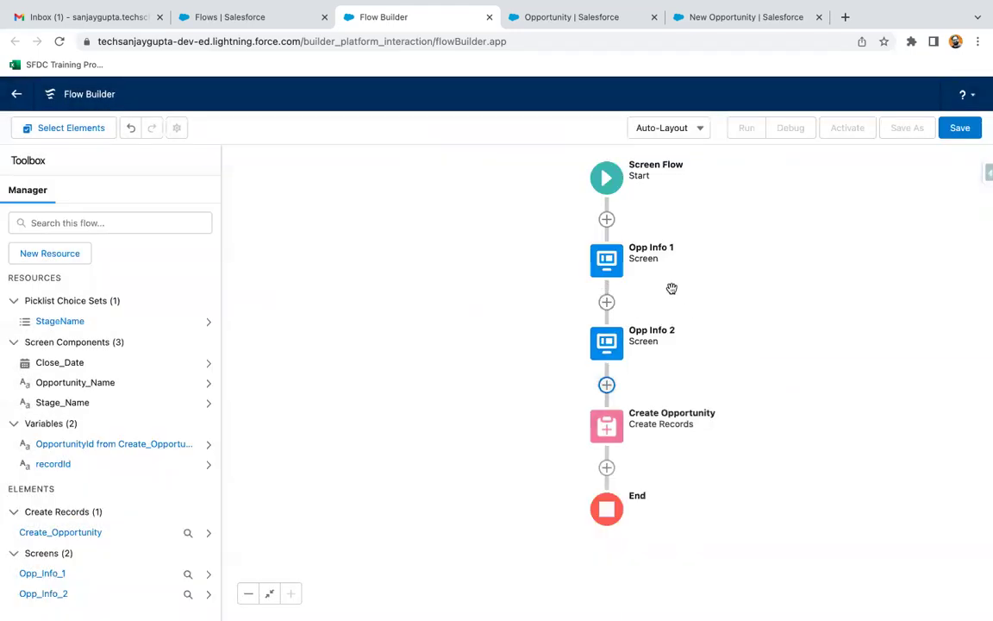
- Save the flow with the label "Create opp on account" and activate it
click(958, 128)
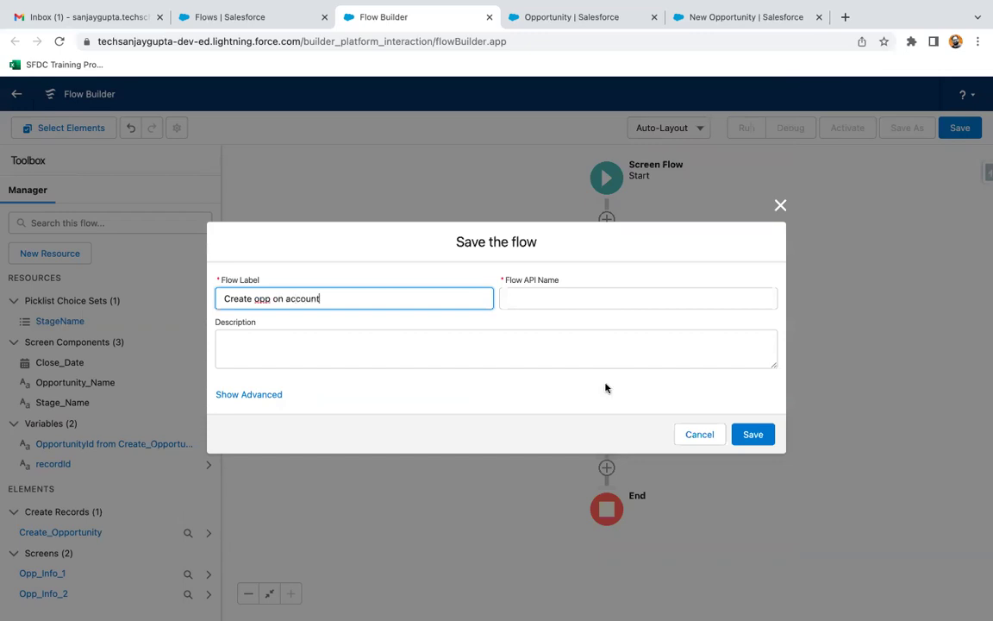
click(518, 319)
click(753, 434)
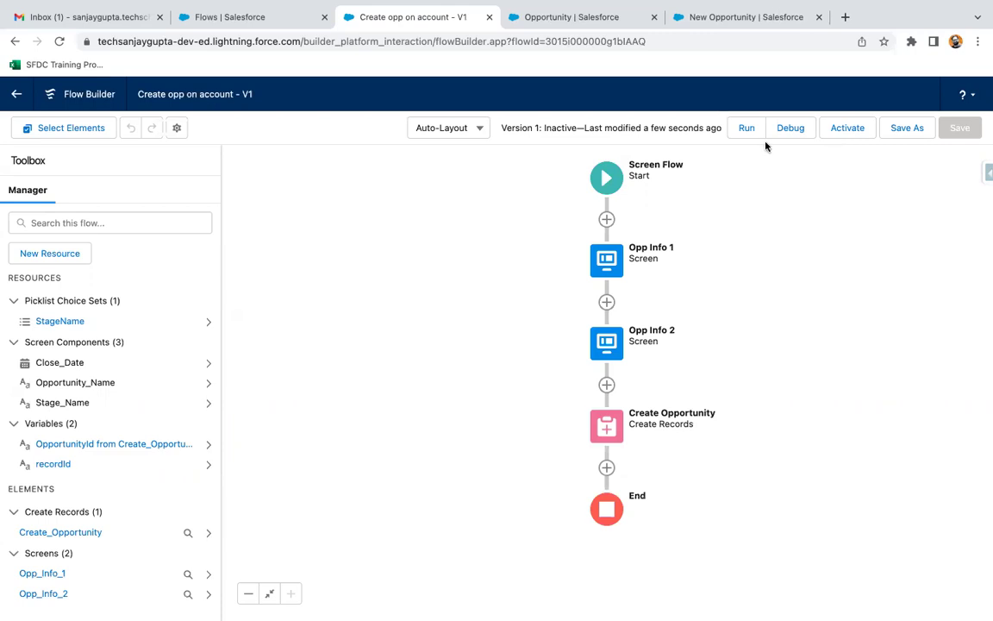
click(846, 137)
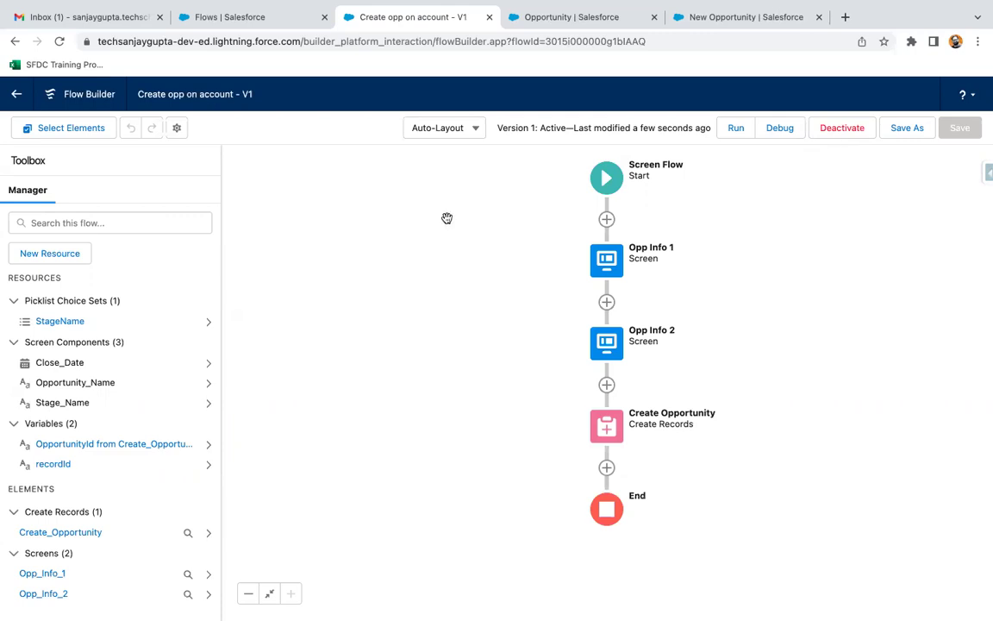
- Discard the open new-opportunity form and open the first Test account from the recently viewed accounts
click(696, 17)
click(781, 95)
click(434, 129)
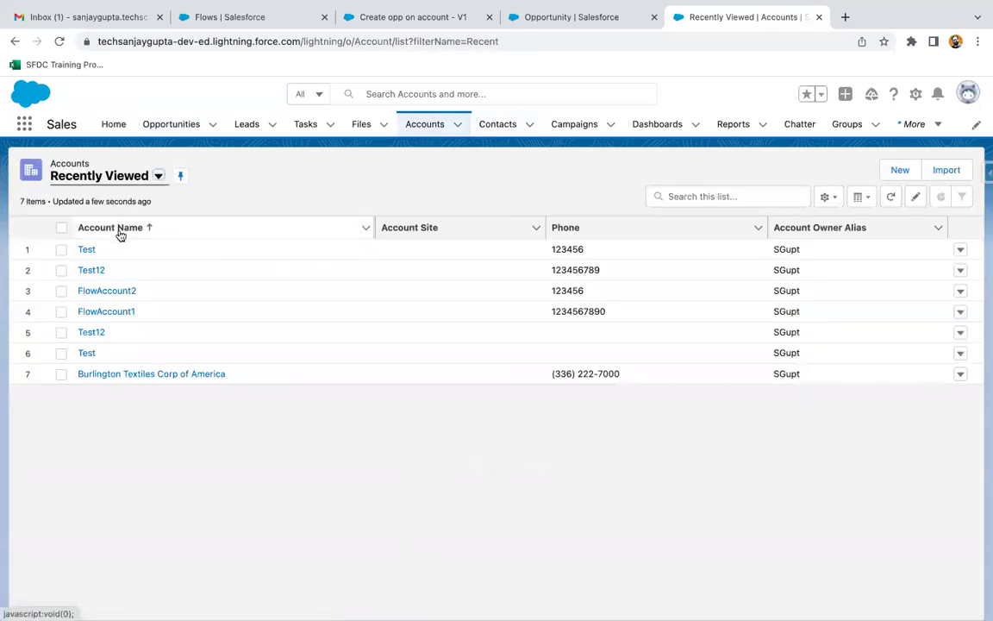
click(86, 249)
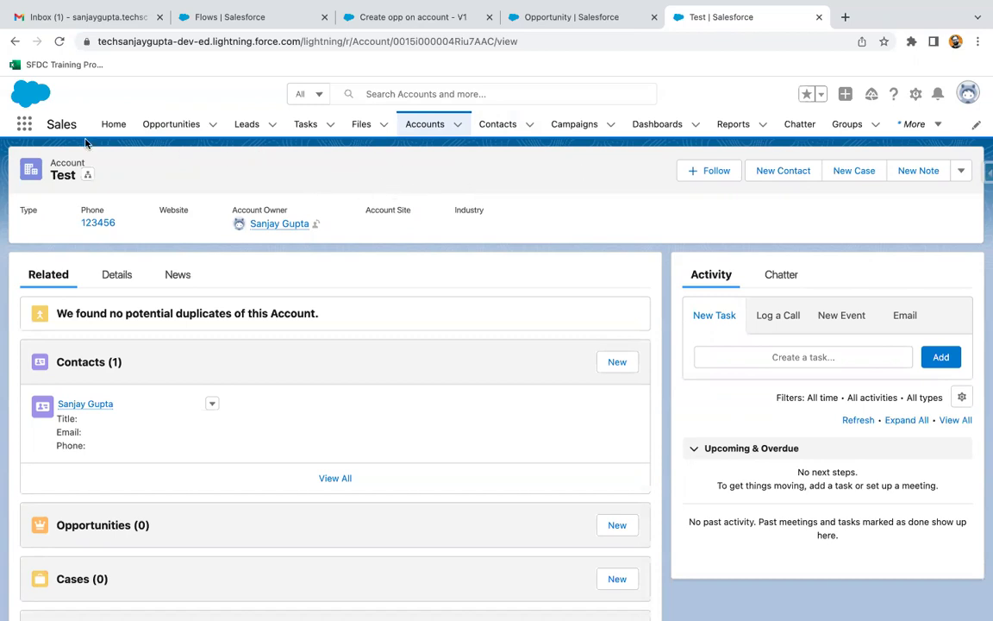
- Open the account's record page for editing in Lightning App Builder and dismiss the walkthrough, error, release-news and tips pop-ups
click(919, 100)
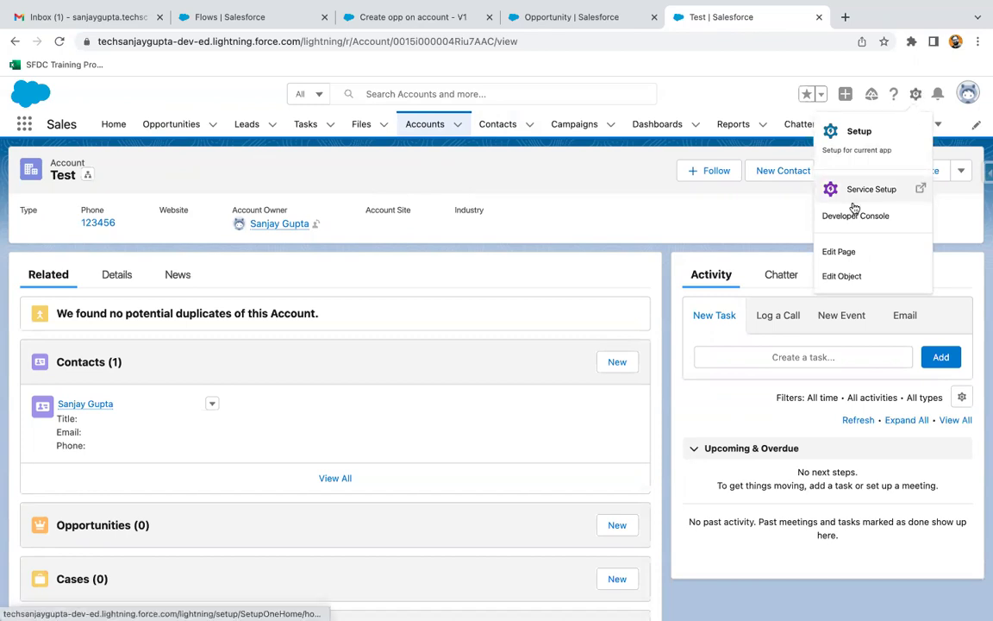
click(837, 255)
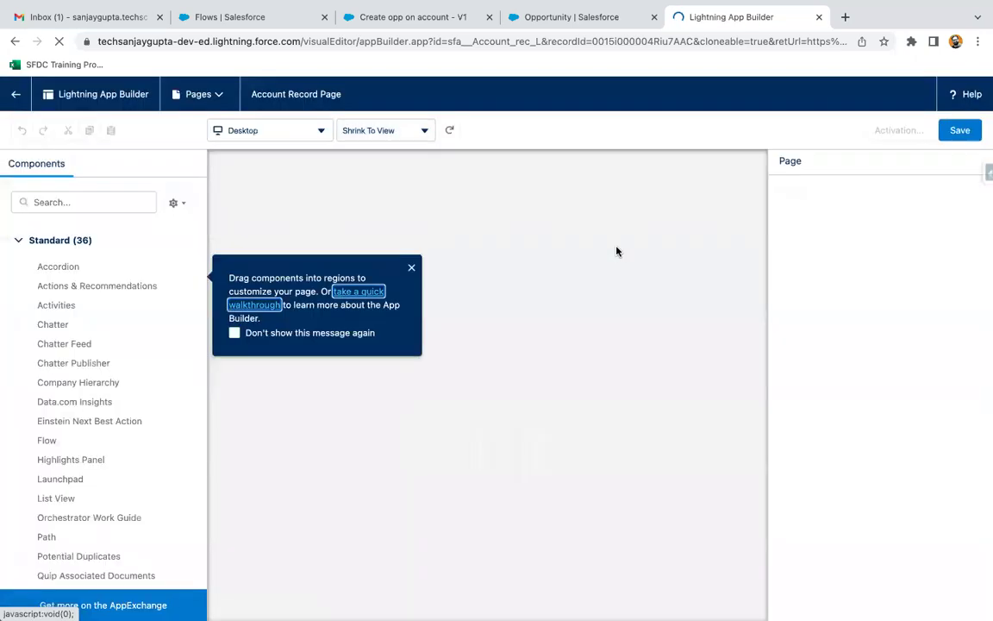
click(412, 270)
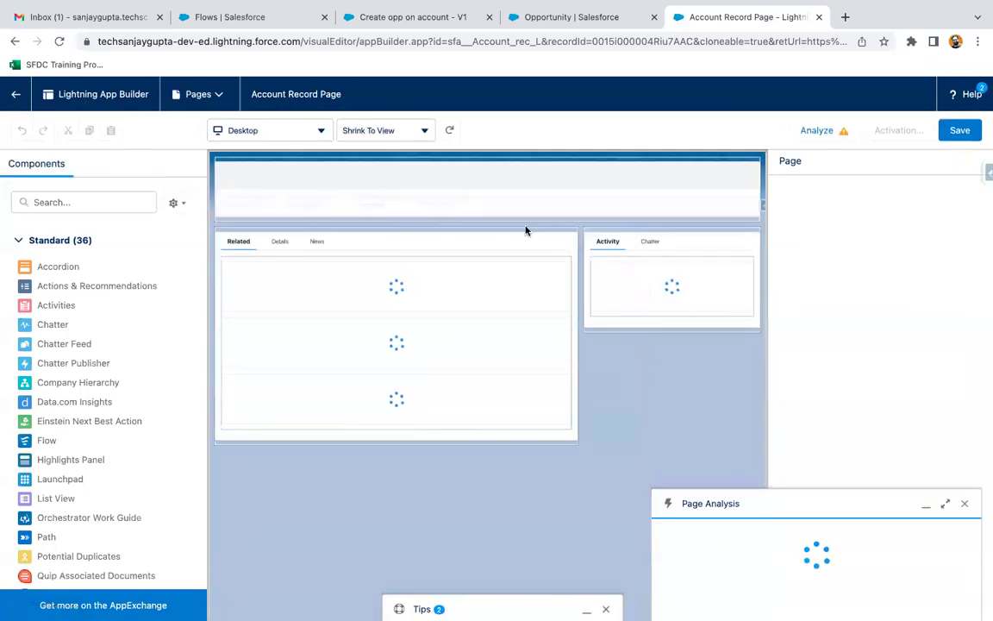
click(965, 503)
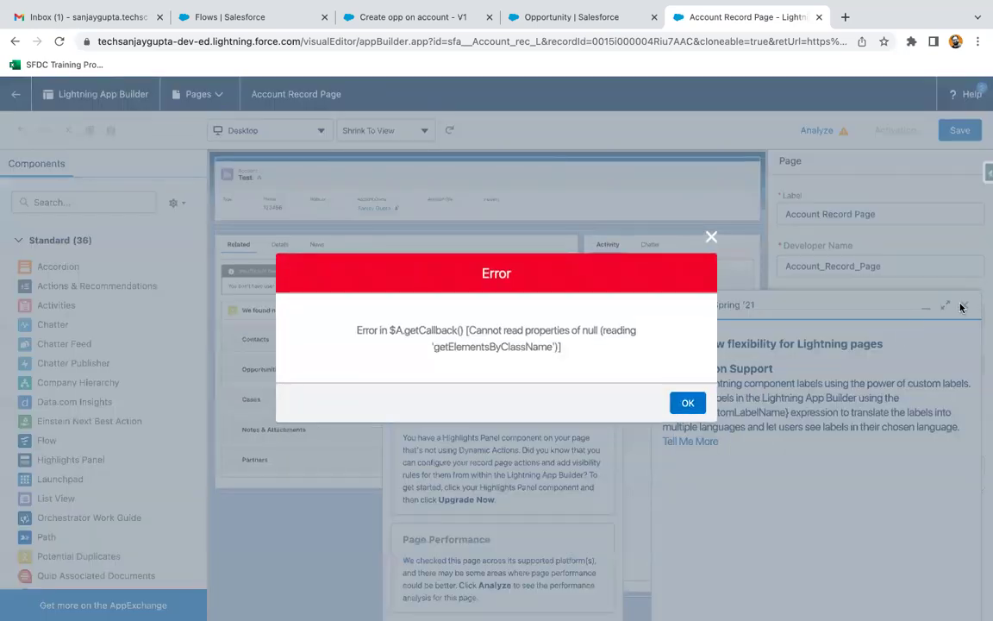
key(Return)
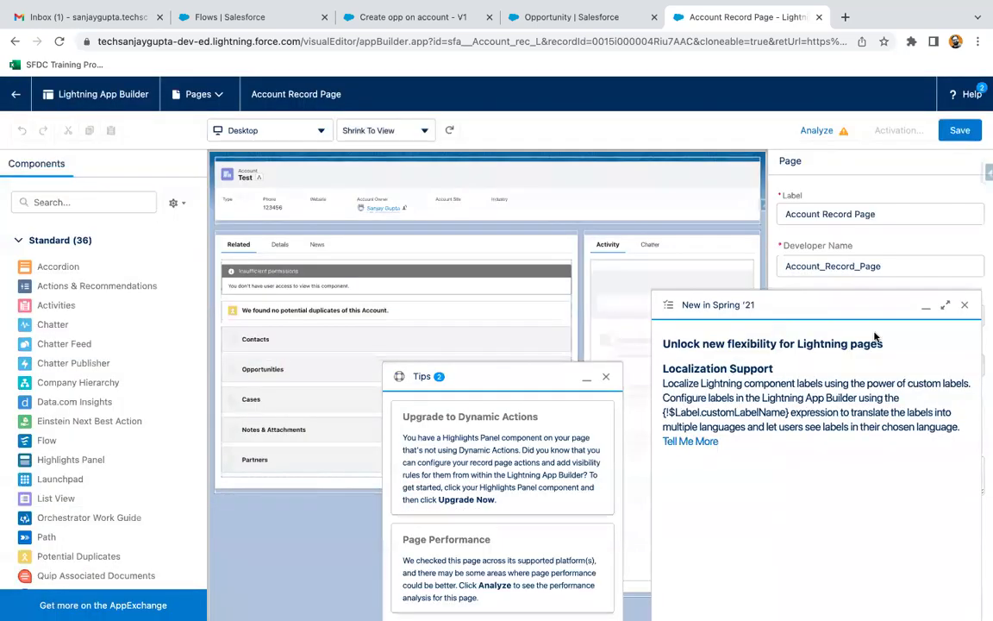
click(964, 308)
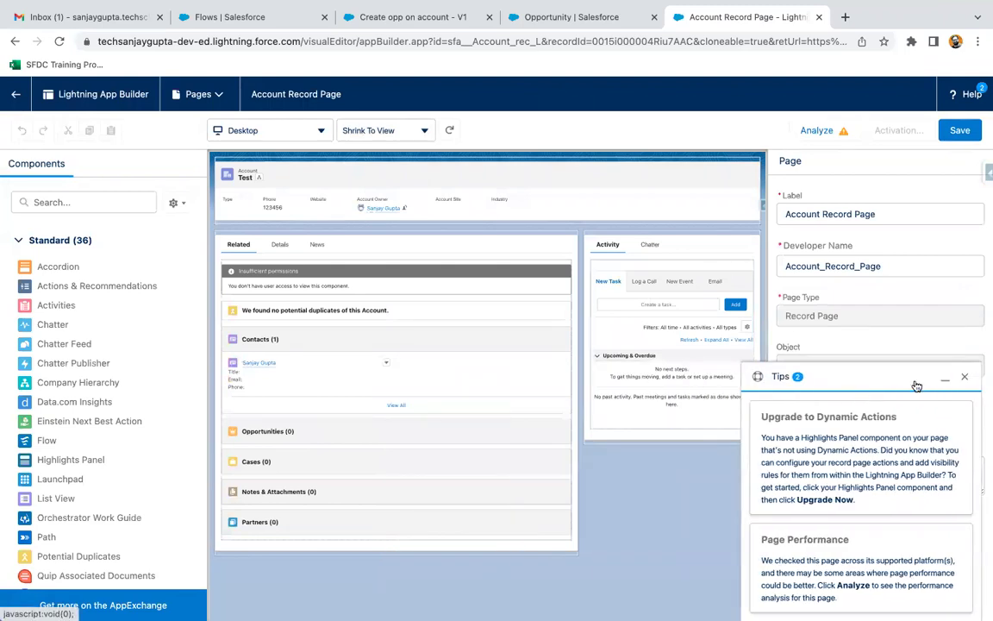
click(967, 379)
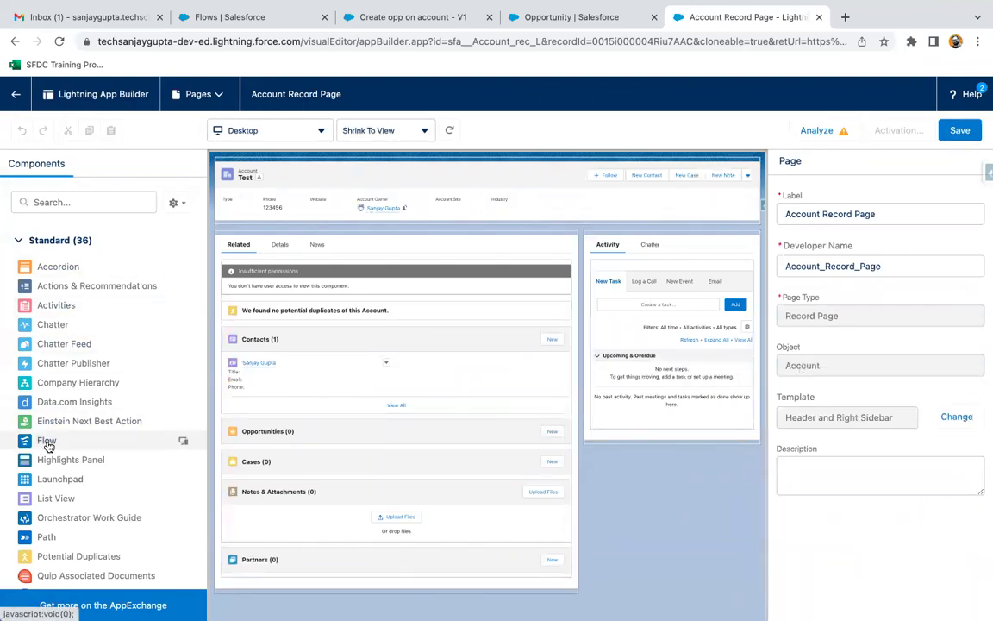
- Place a Flow component above the Activity section on the account page and set its flow to Create opp on account
click(86, 204)
text(flow)
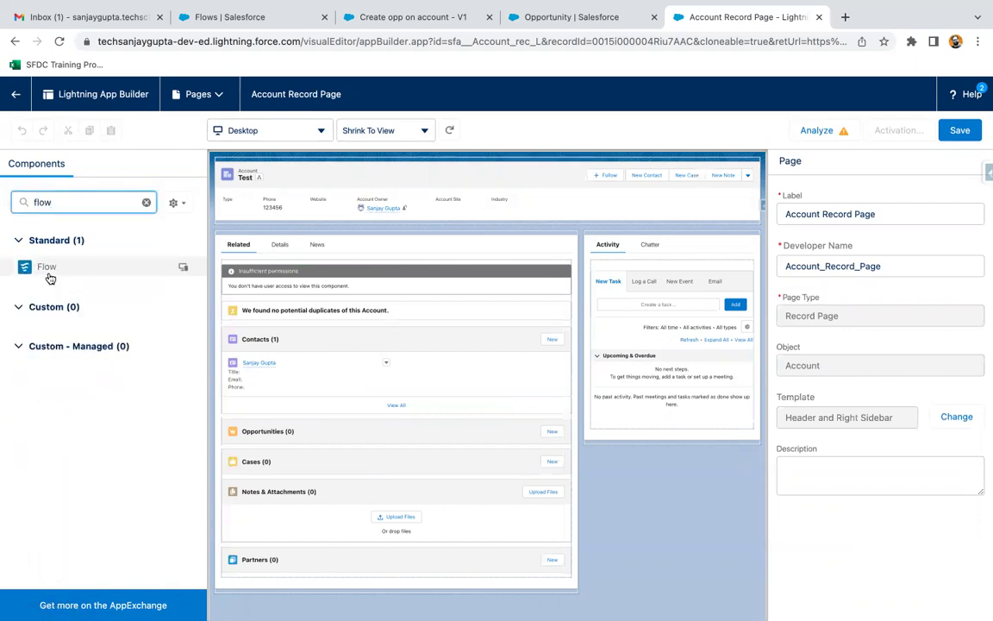
drag(49, 268, 634, 235)
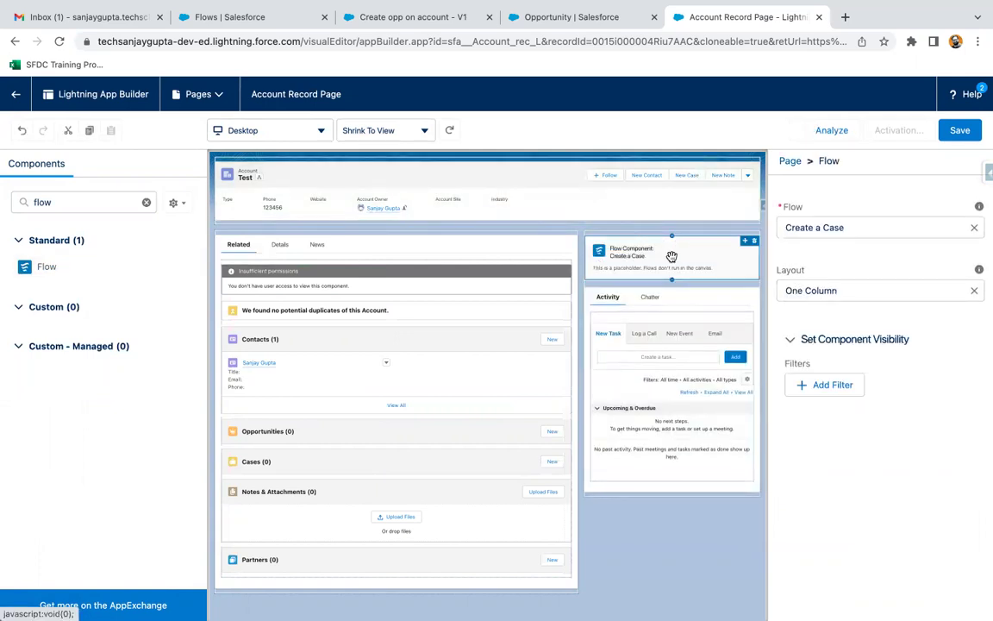
click(830, 274)
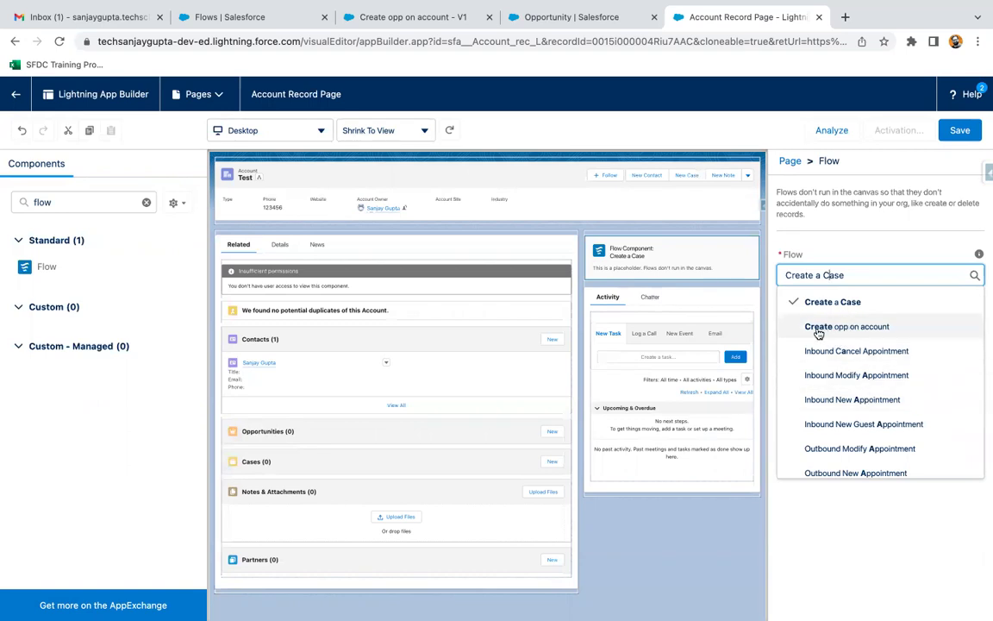
click(846, 327)
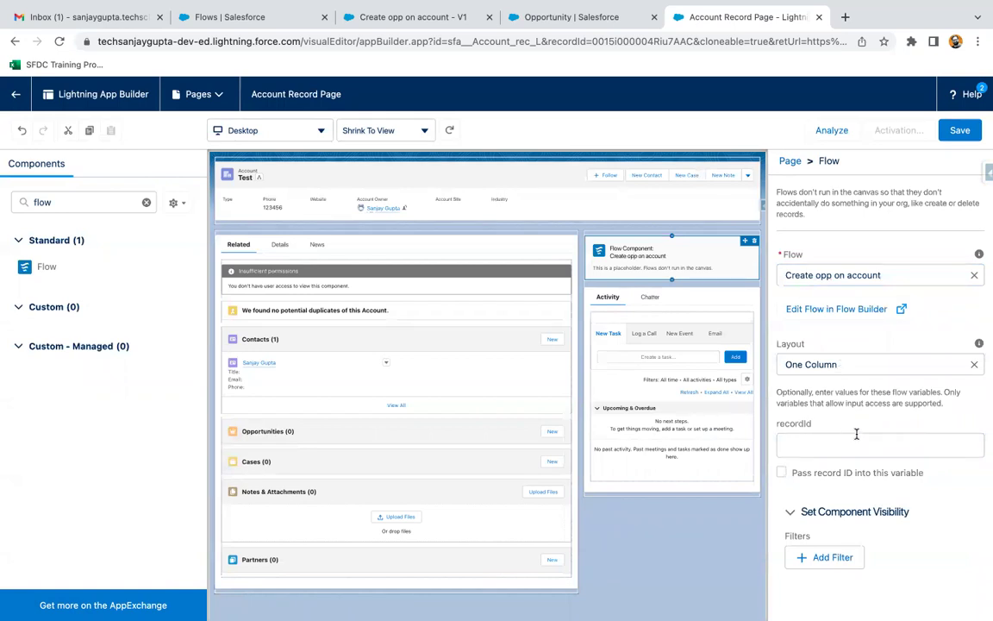
- Check the recordId variable's availability outside the flow in Flow Builder, and return to the account page editor
click(405, 17)
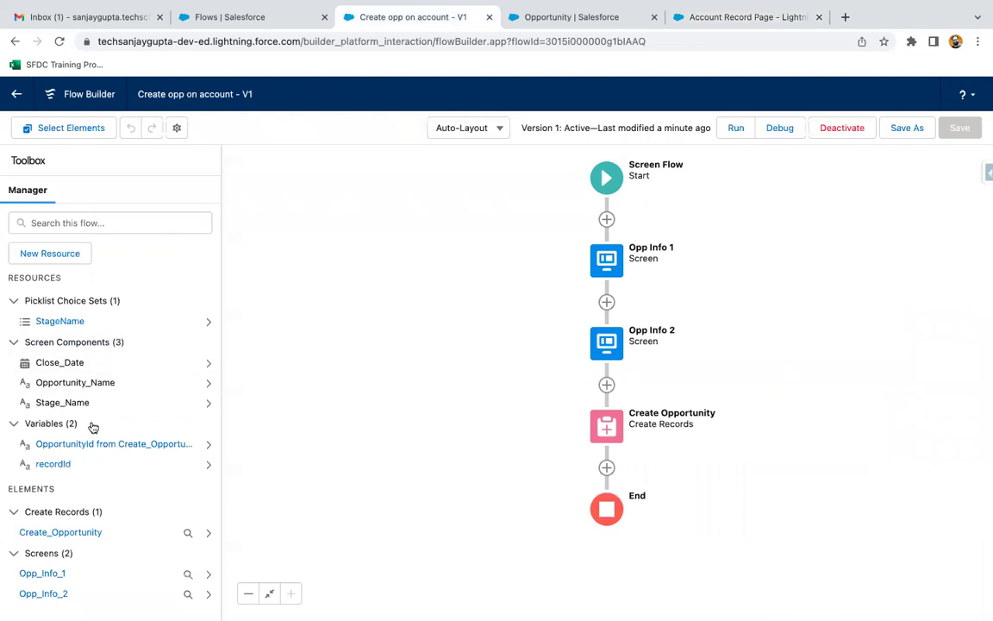
click(54, 465)
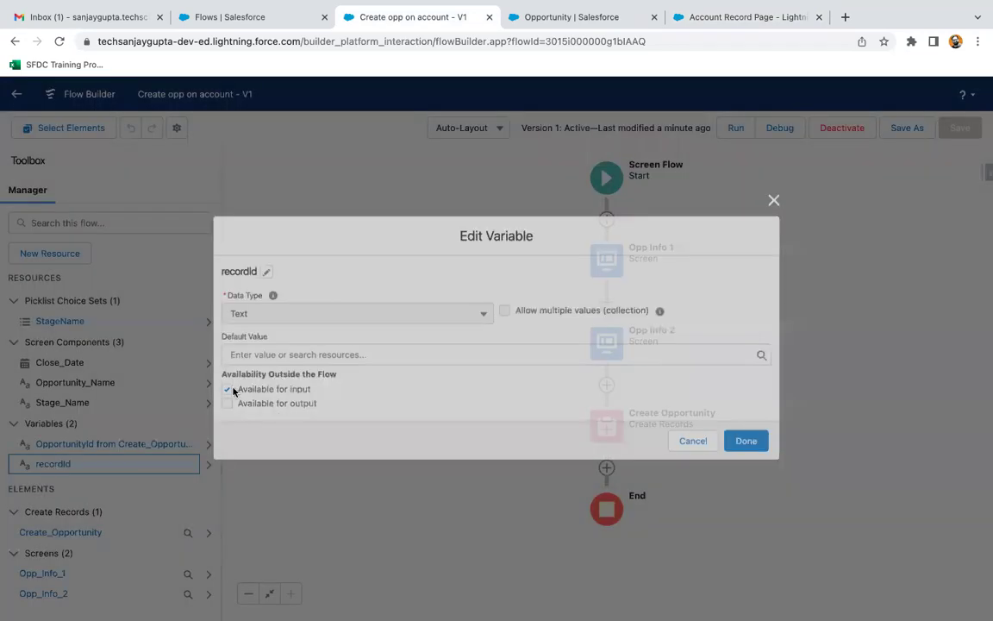
click(781, 198)
click(701, 13)
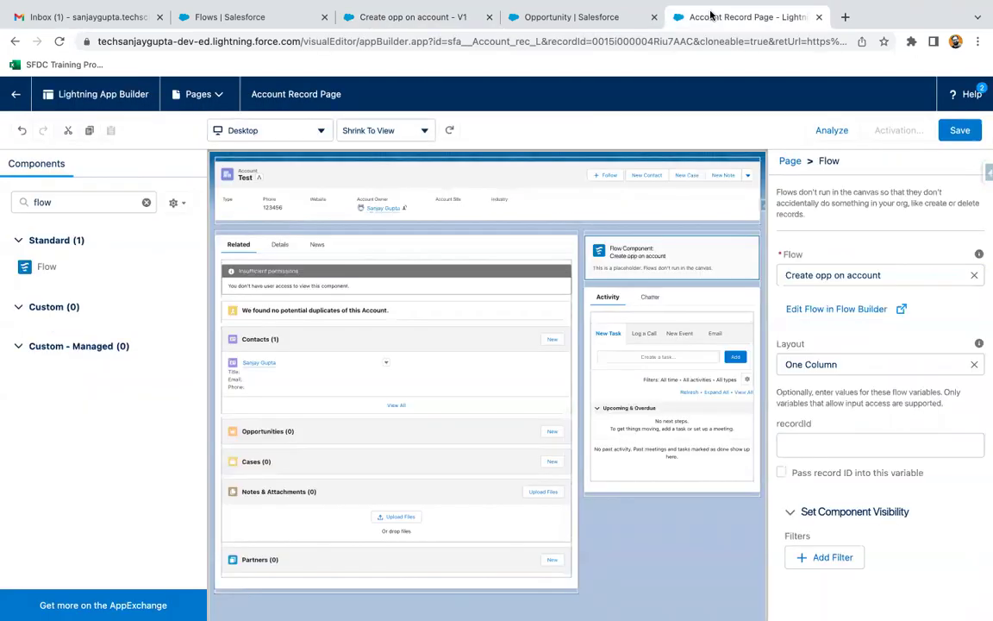
- Pass the record ID into the Flow component's recordId variable and save the account record page
click(781, 472)
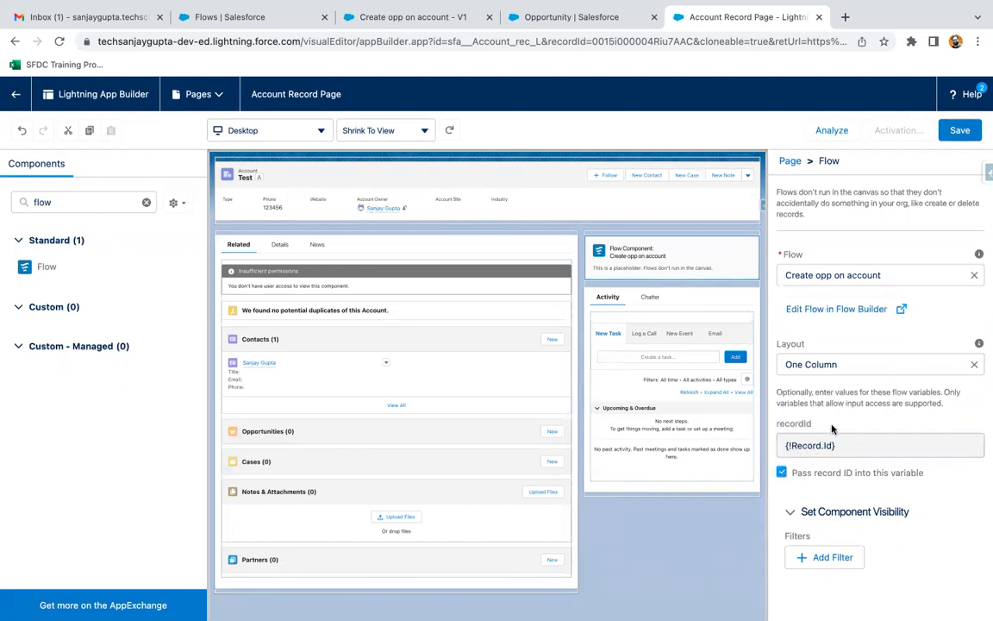
click(962, 131)
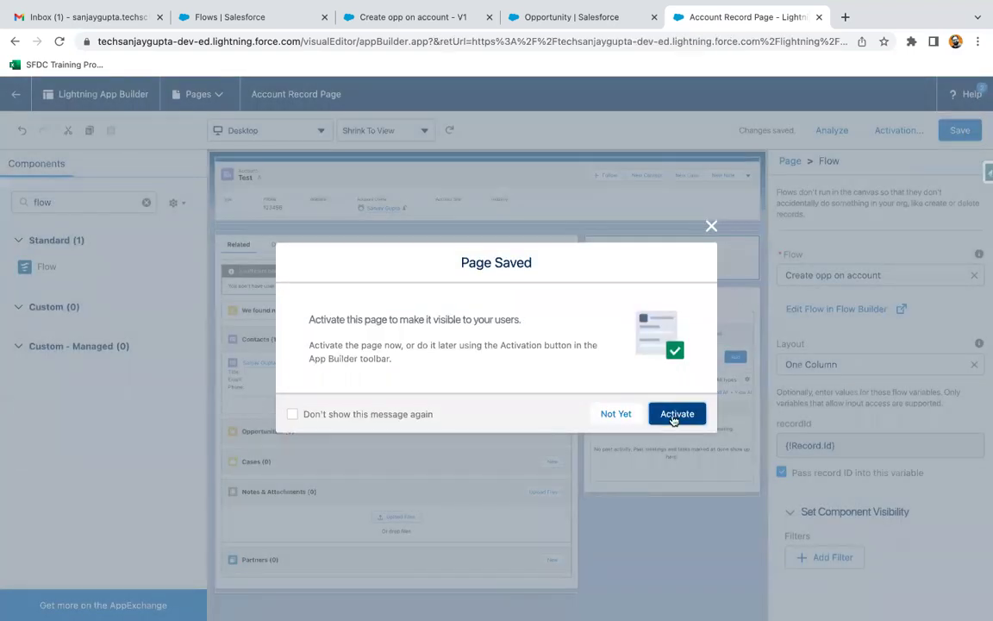
- Activate the account record page as the app default for the Sales app on desktop and phone, and save the page
click(614, 406)
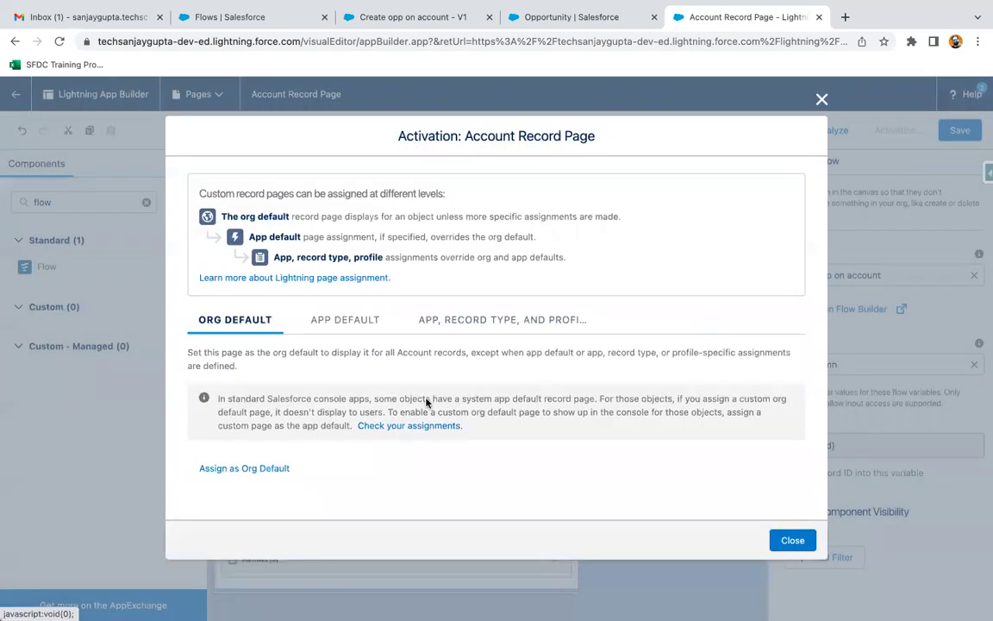
click(348, 319)
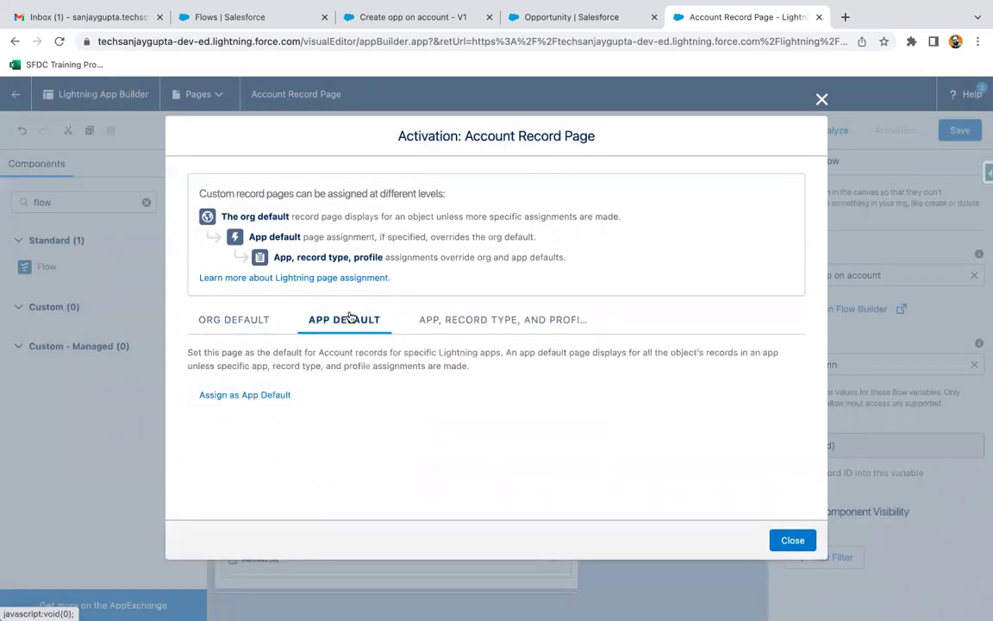
click(274, 393)
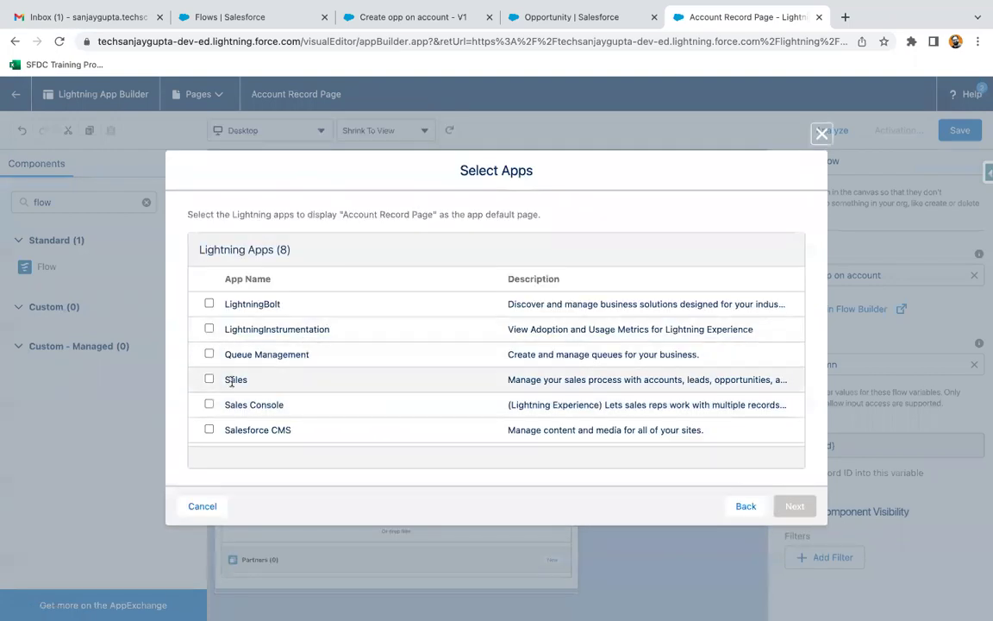
click(209, 381)
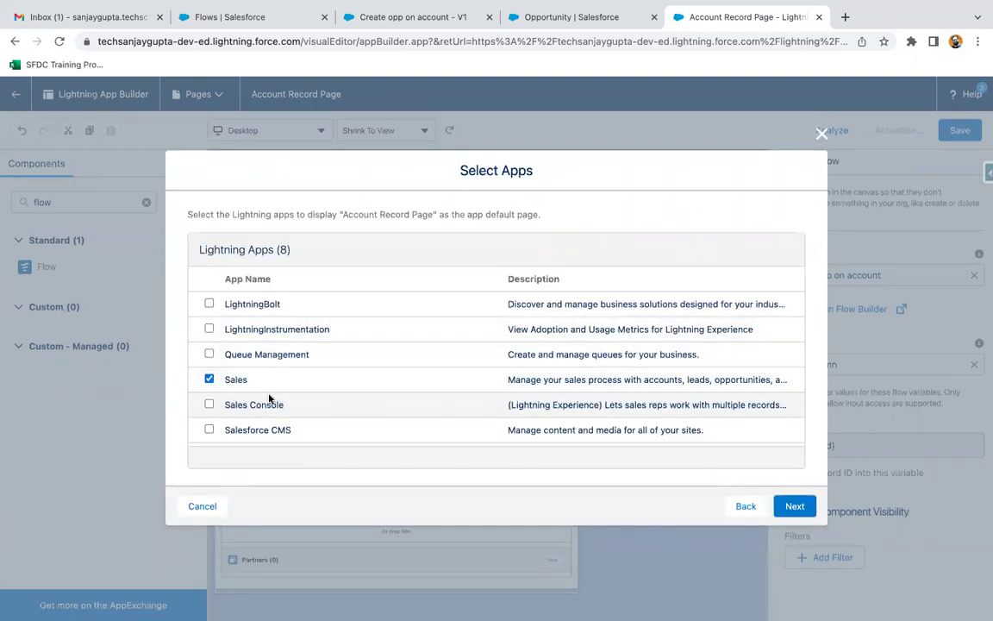
click(794, 506)
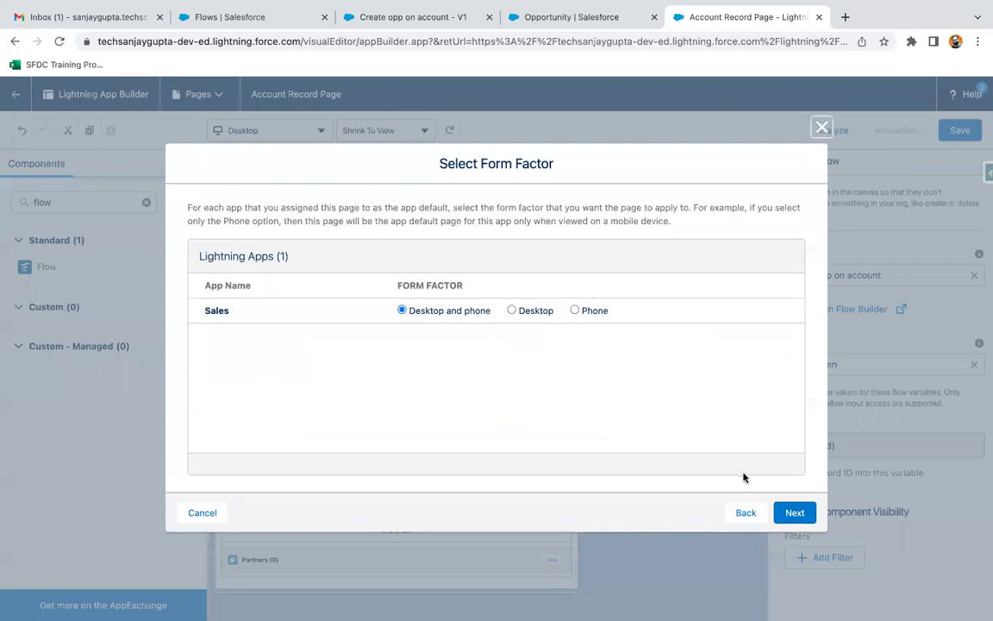
click(797, 512)
click(799, 508)
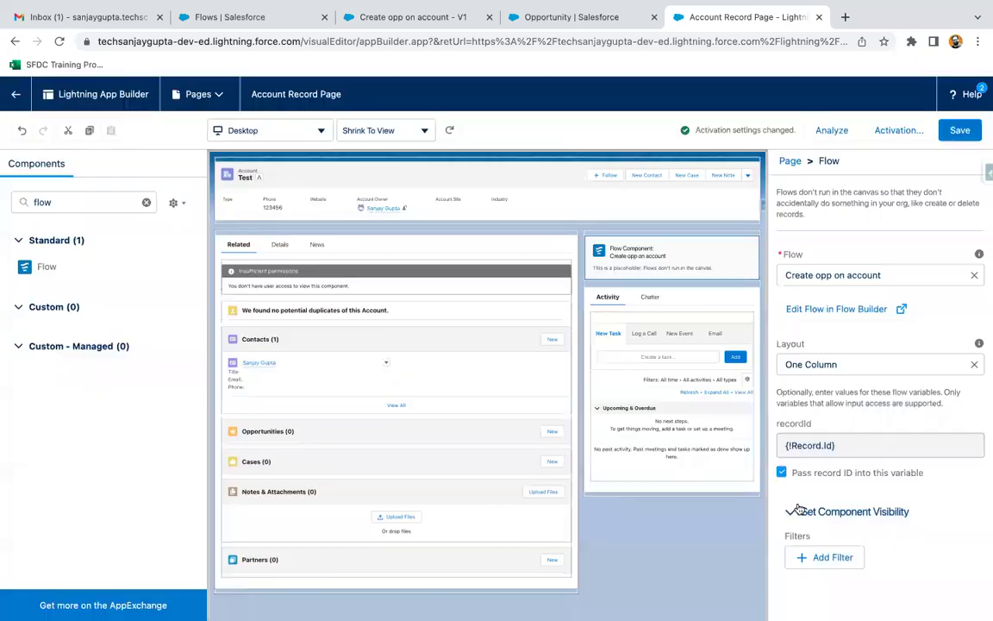
click(955, 130)
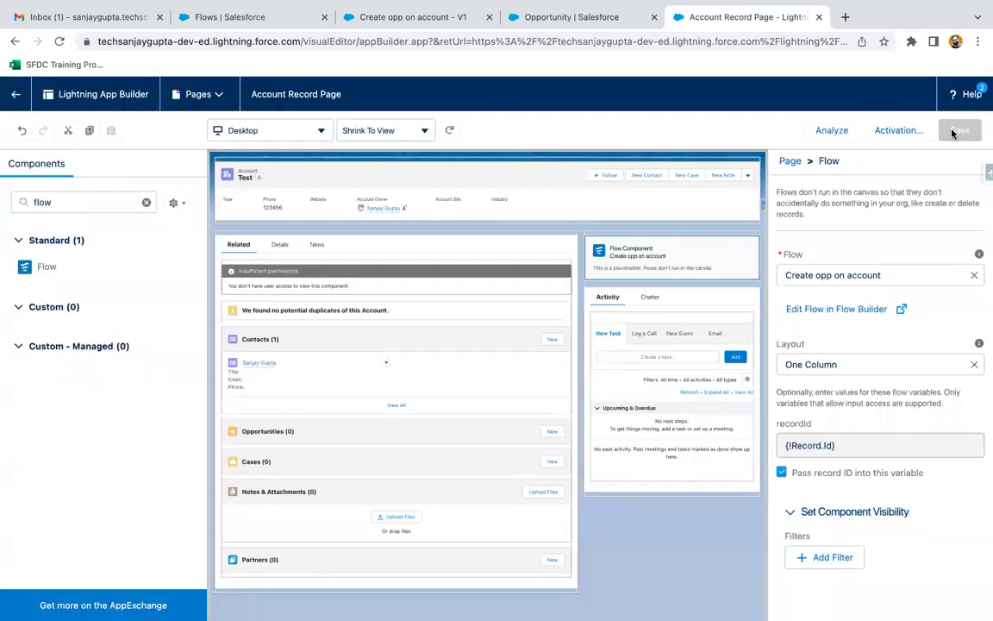
- Leave the page editor and open the FlowAccount2 record from the recently viewed accounts
click(17, 95)
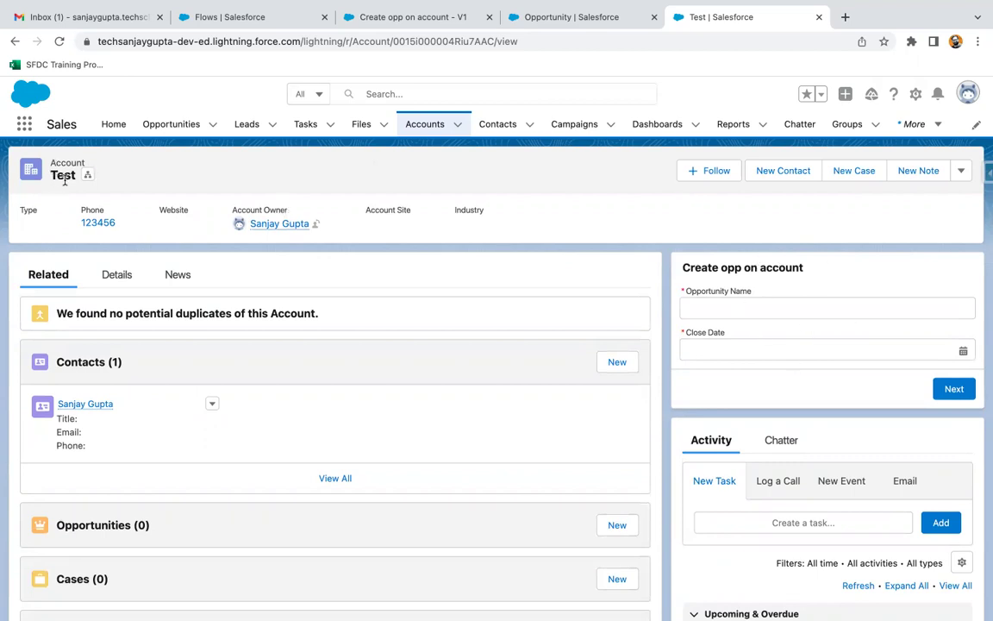
click(432, 127)
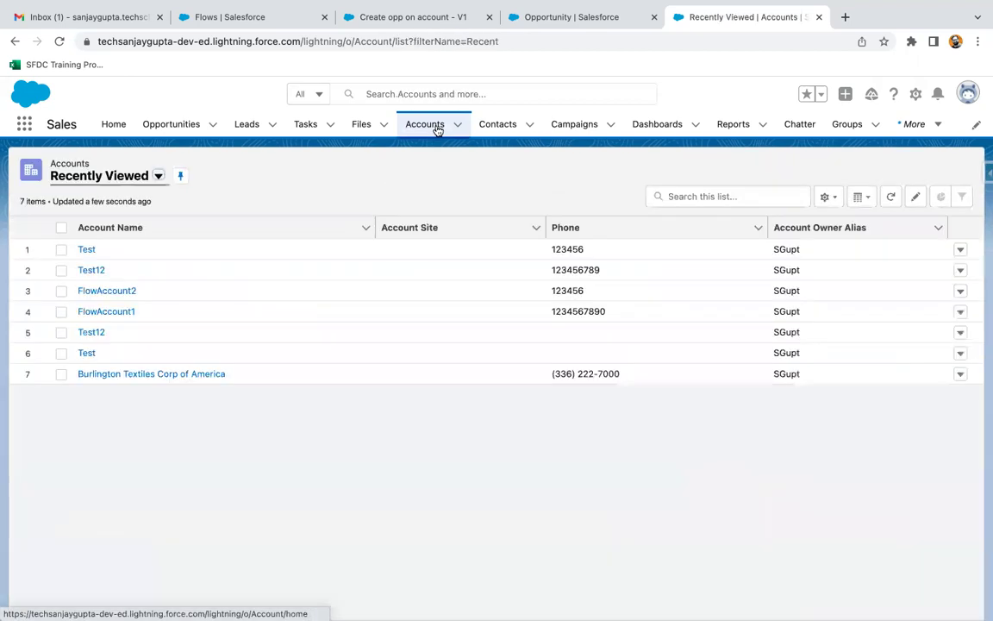
click(112, 293)
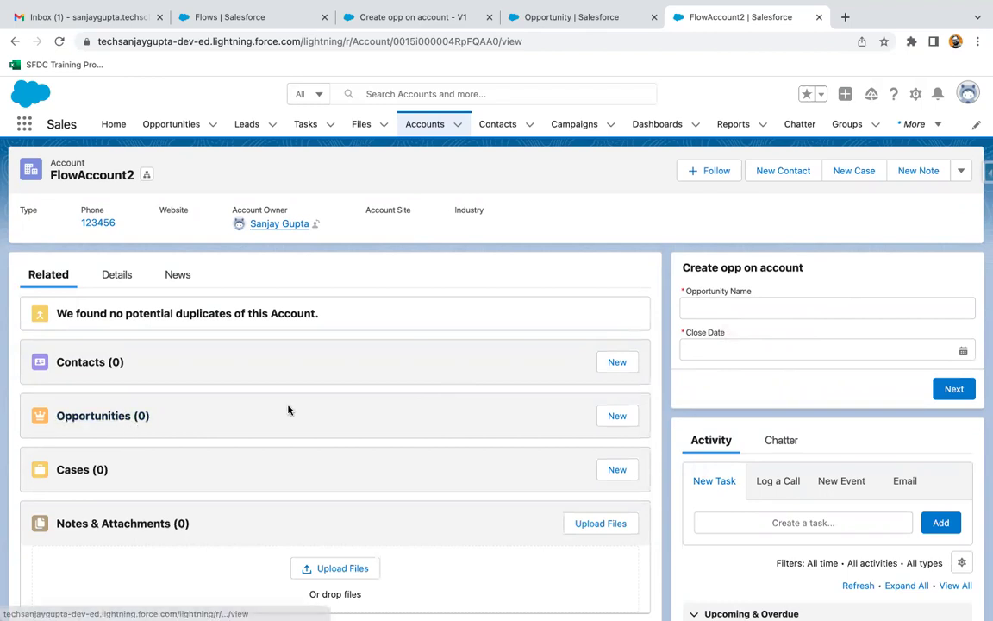
- Create an opportunity through the embedded flow on FlowAccount2 with name Opp 101, close date Apr 21, 2022 and stage Qualification
click(747, 310)
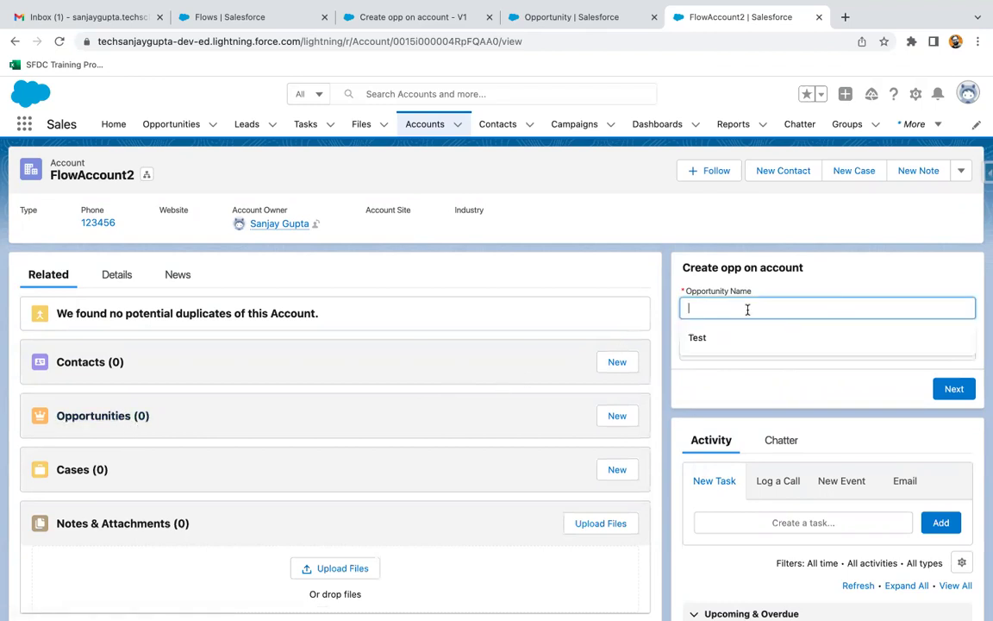
text(Opp 101)
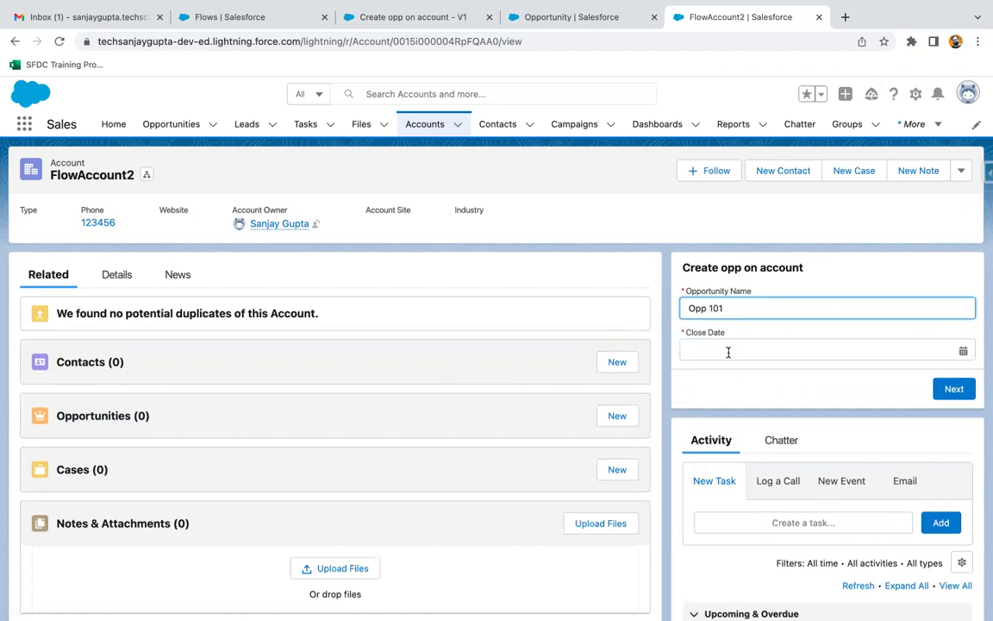
click(728, 351)
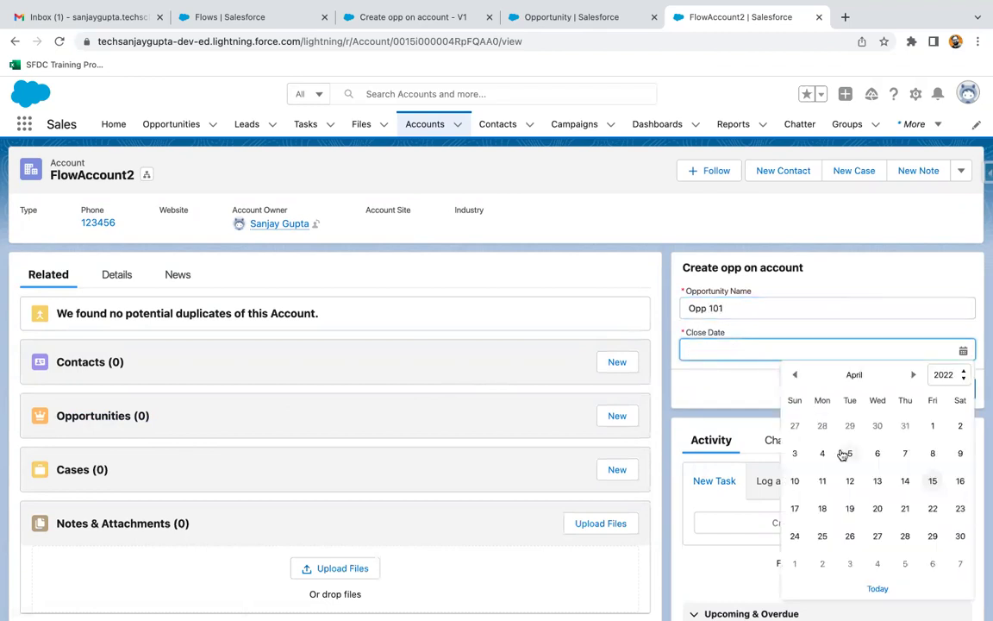
click(901, 507)
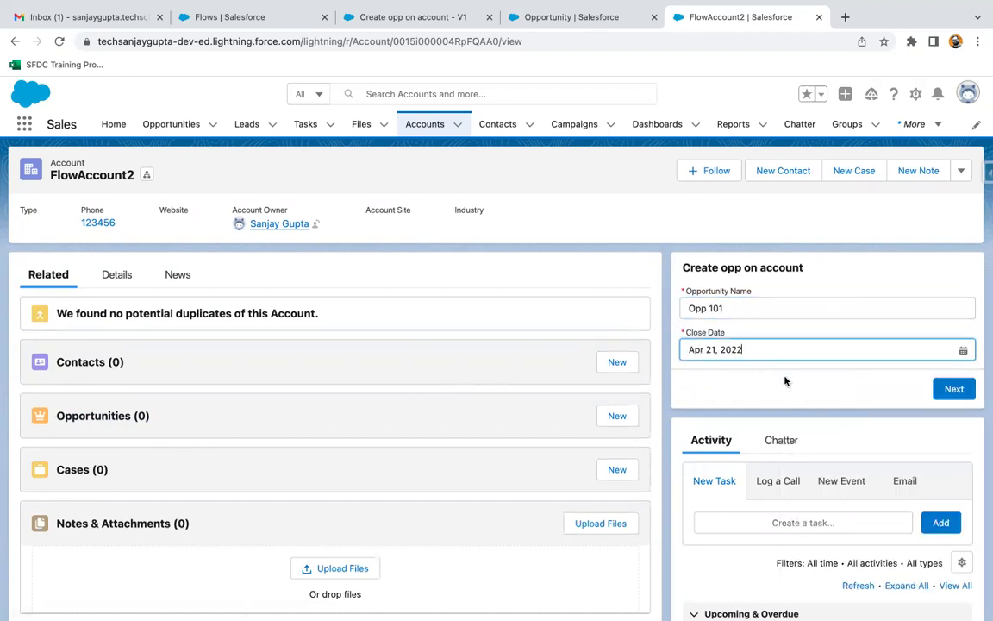
click(952, 387)
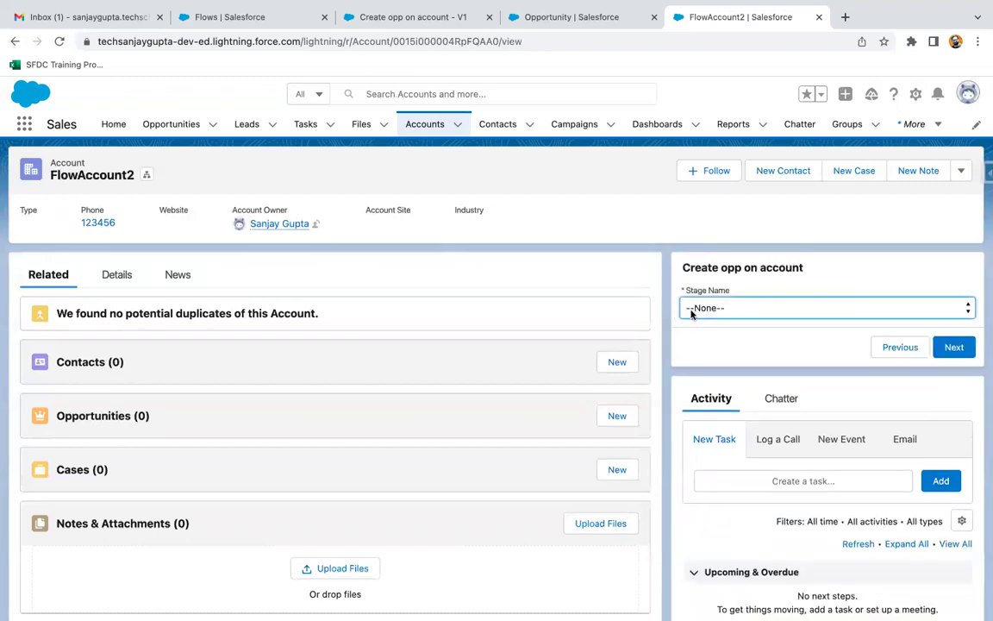
click(690, 310)
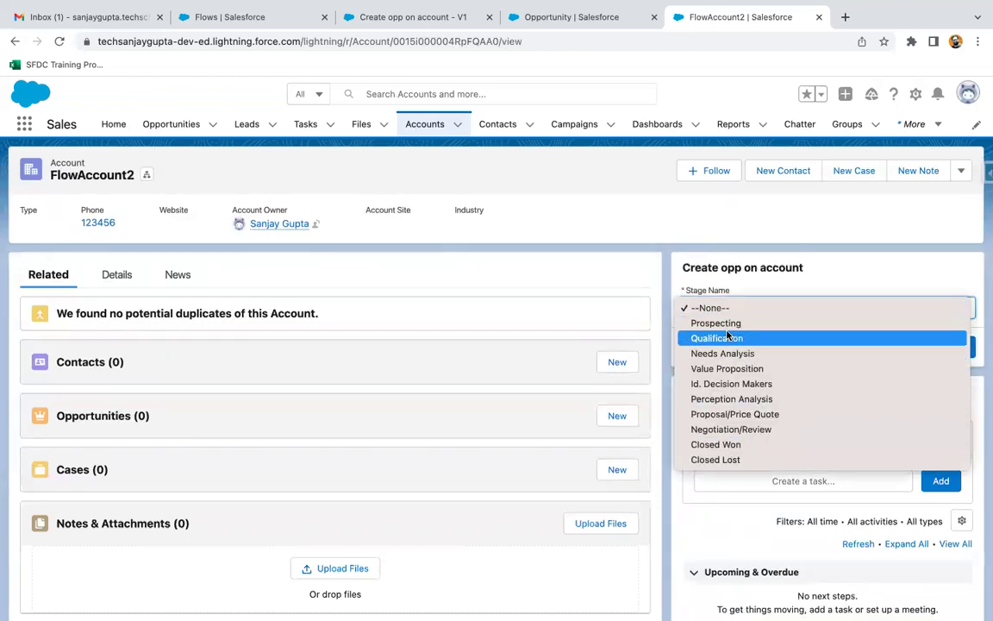
key(Escape)
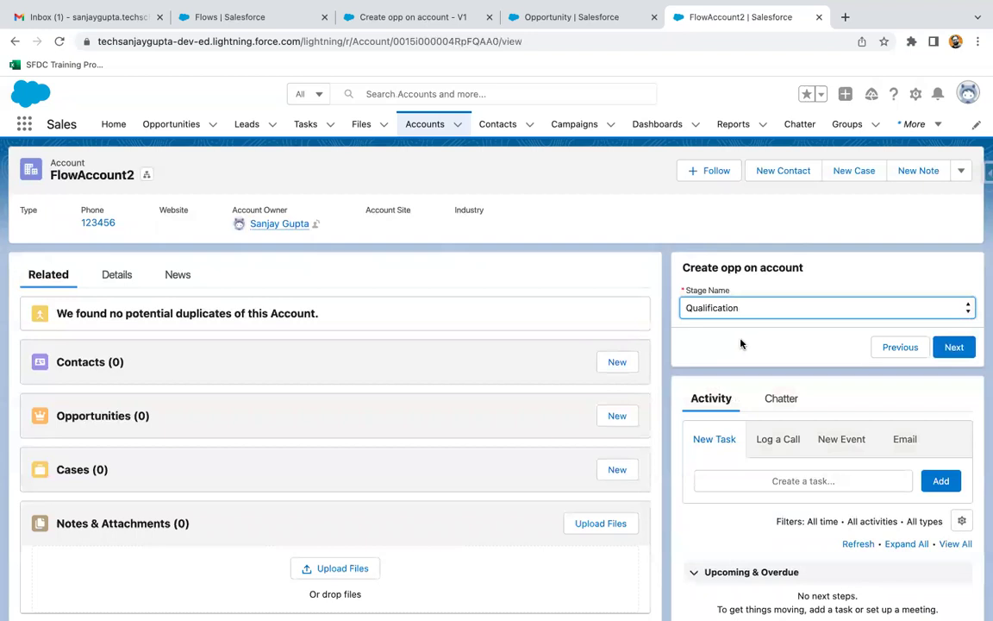
click(955, 347)
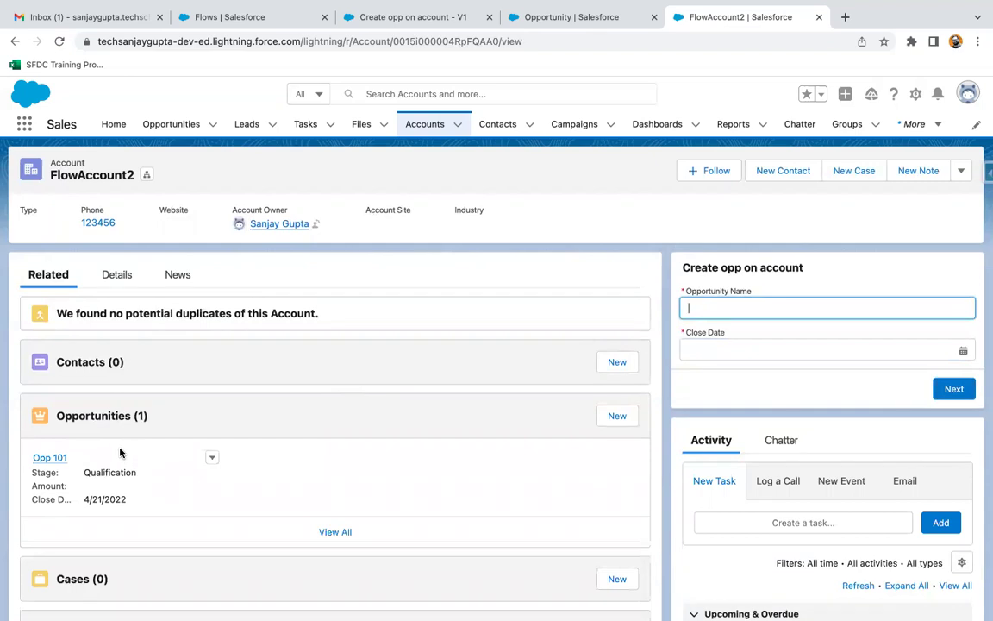
- Open the Opp 101 opportunity and check its details, including owner, account name, close date and stage
click(43, 457)
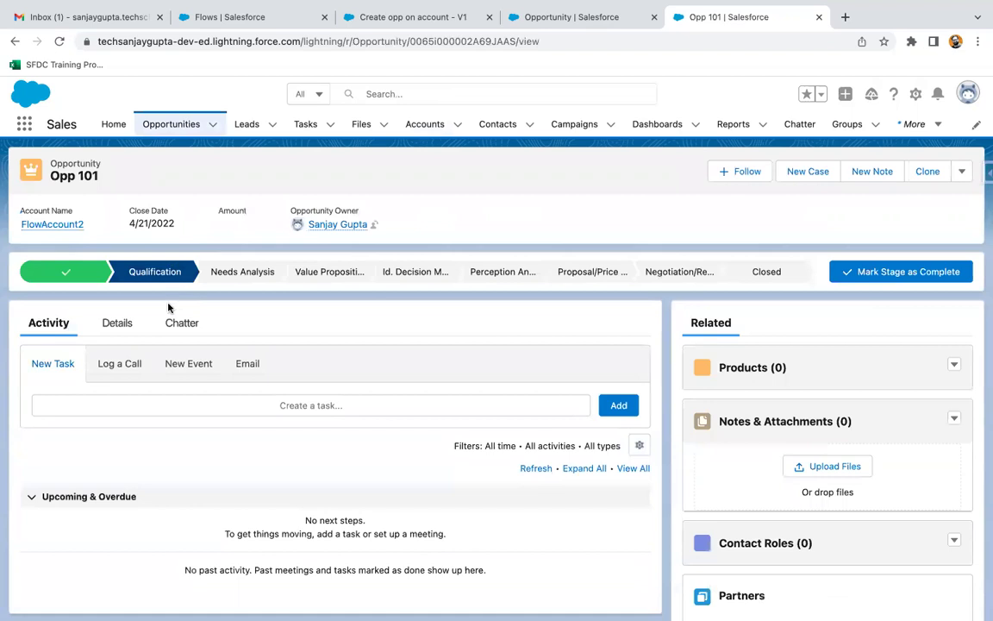
click(103, 320)
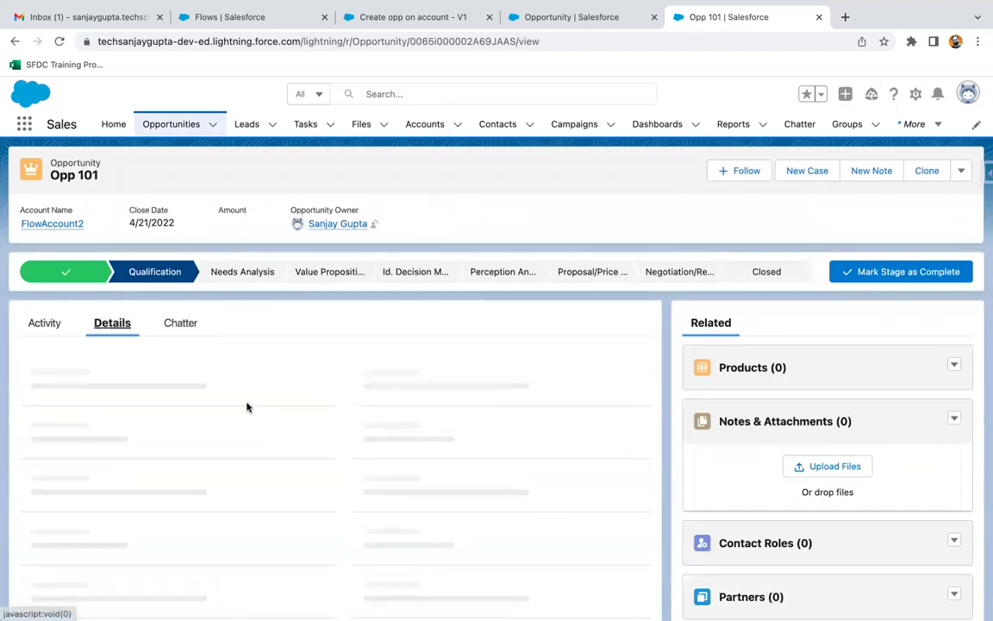
scroll(246, 405, down, 2)
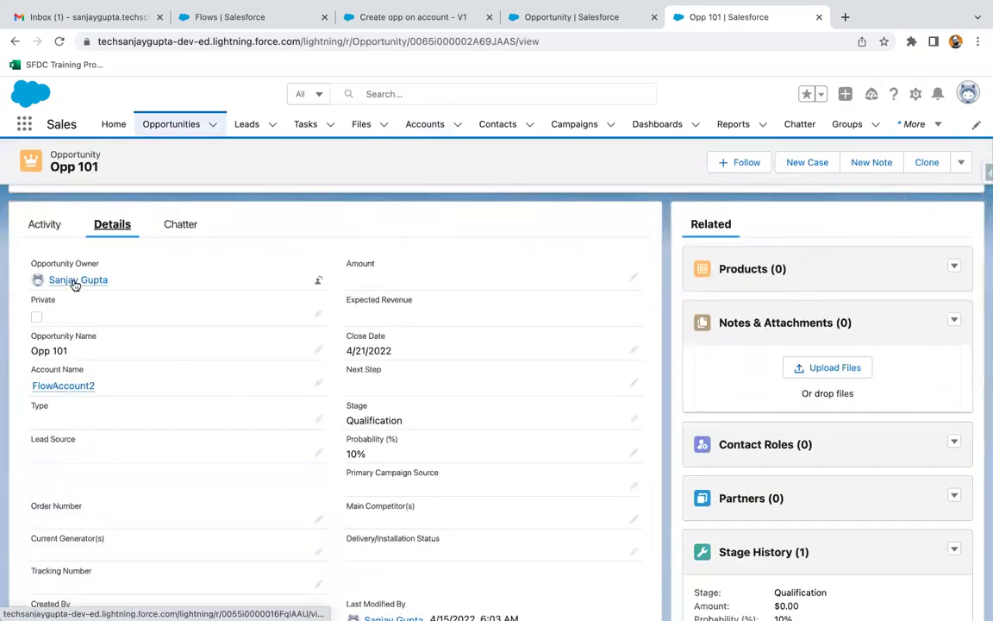
mouse_move(75, 280)
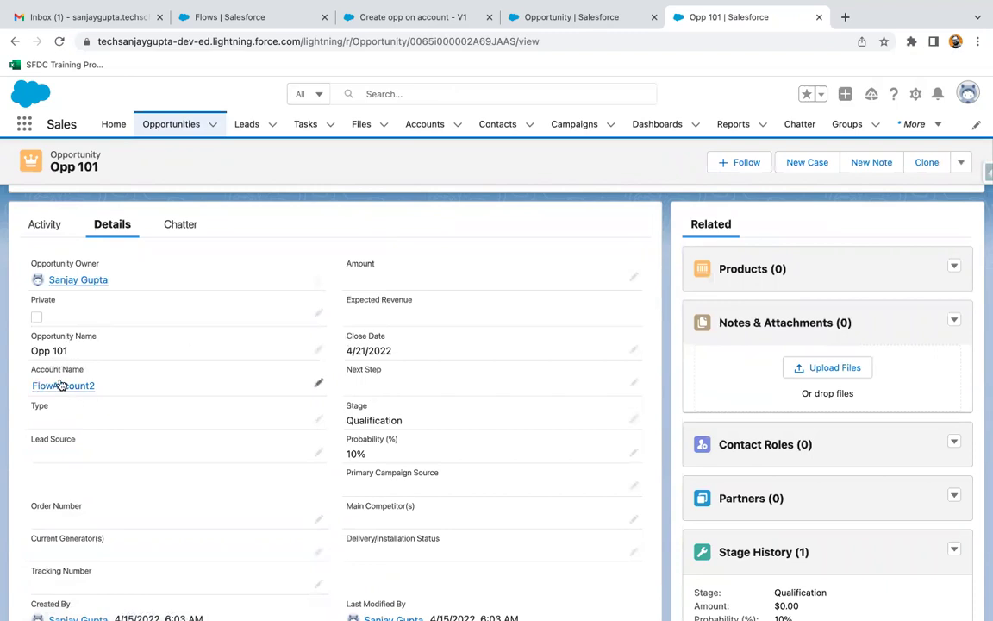
scroll(111, 407, up, 2)
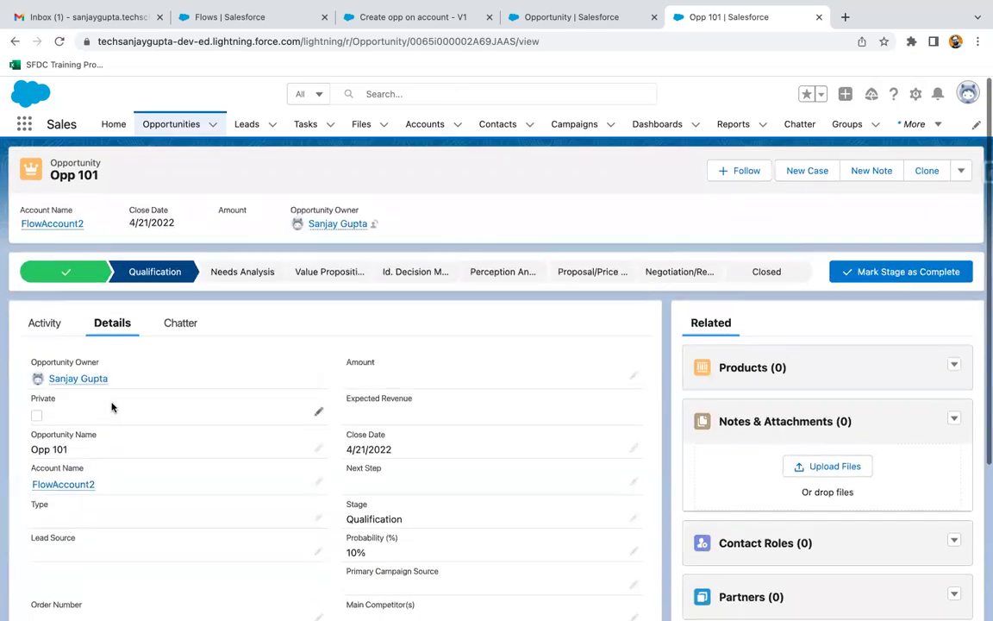
- Open the more recently viewed of the two Test accounts from the accounts list
click(429, 126)
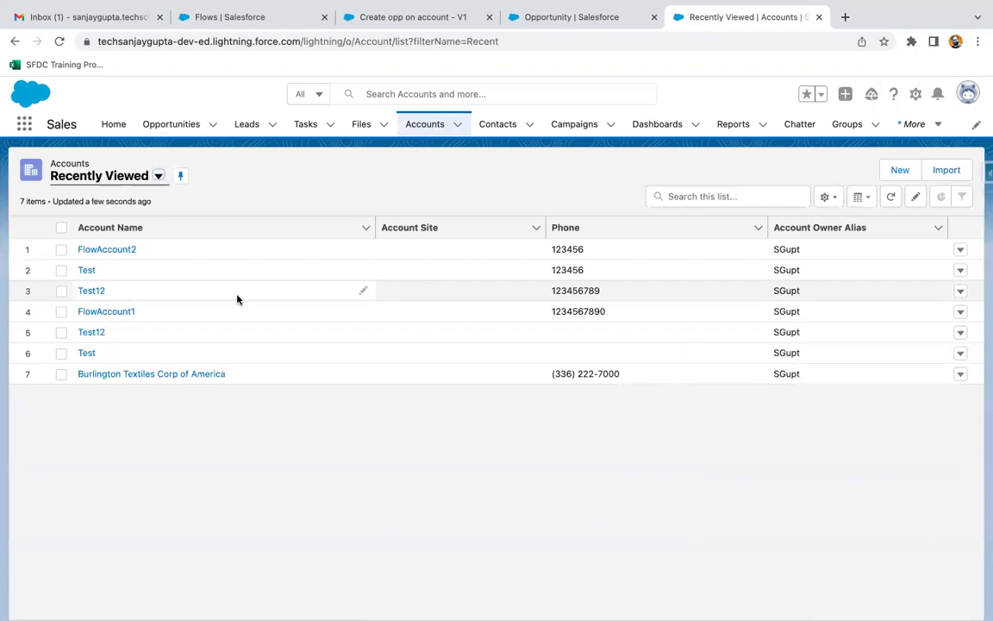
click(86, 270)
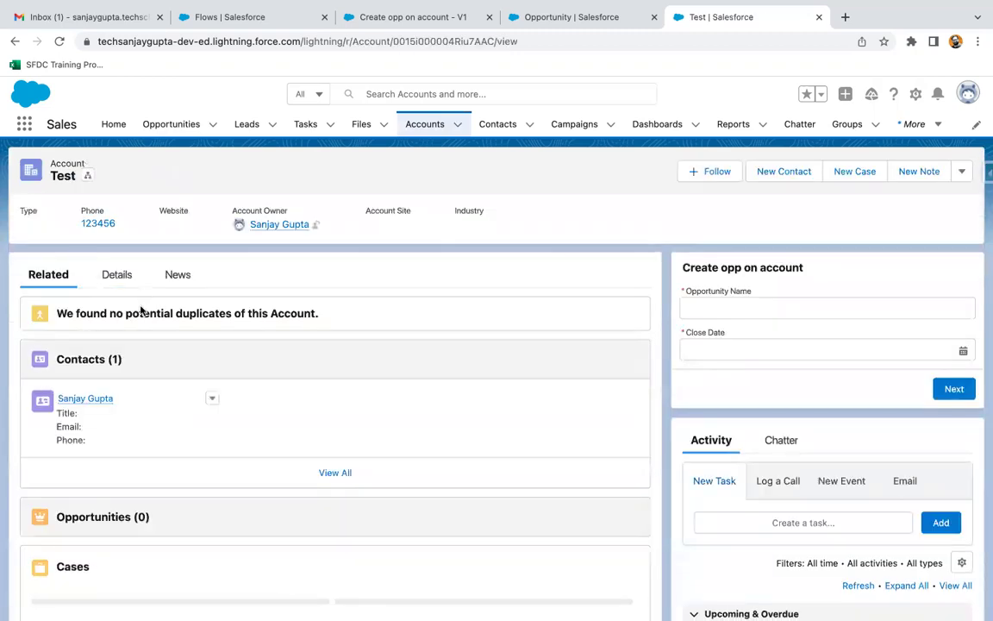
scroll(177, 509, down, 2)
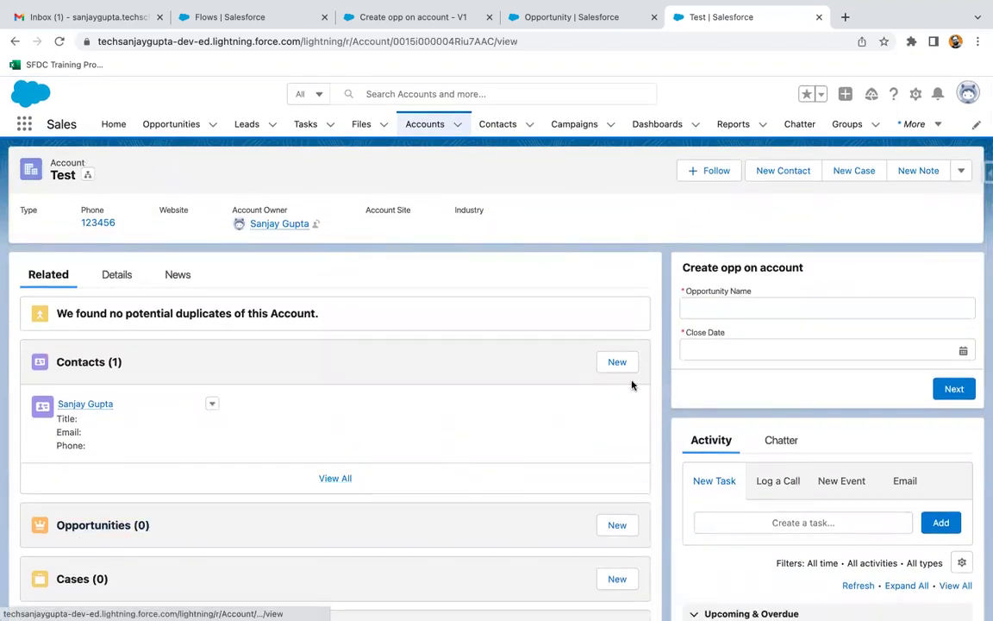
- Create an opportunity through the embedded flow on the Test account with name Opp 102, close date Apr 27, 2022 and stage Id. Decision Makers
click(738, 297)
text(Opp 102)
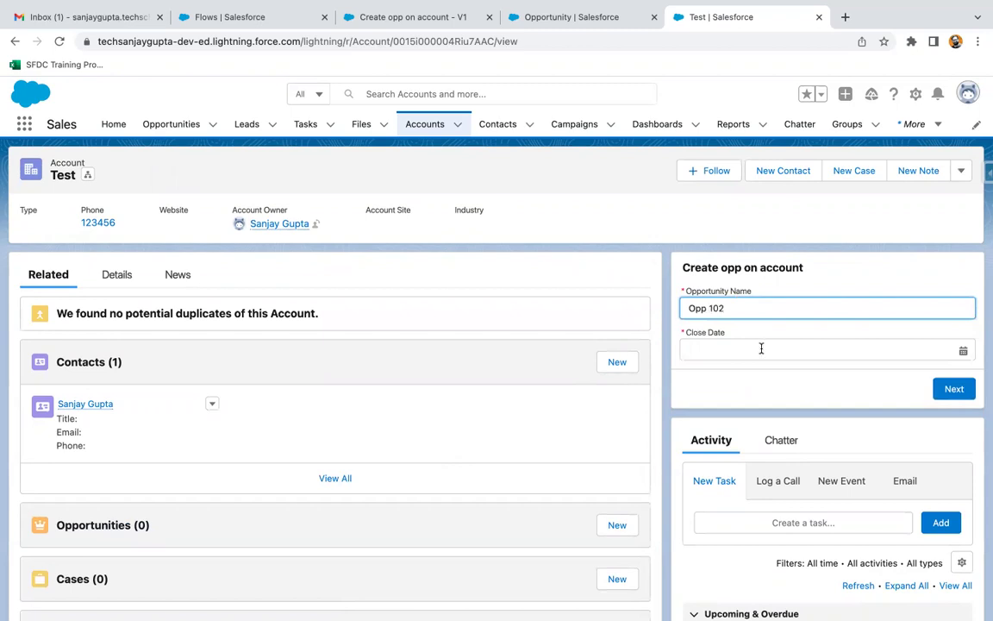
click(762, 348)
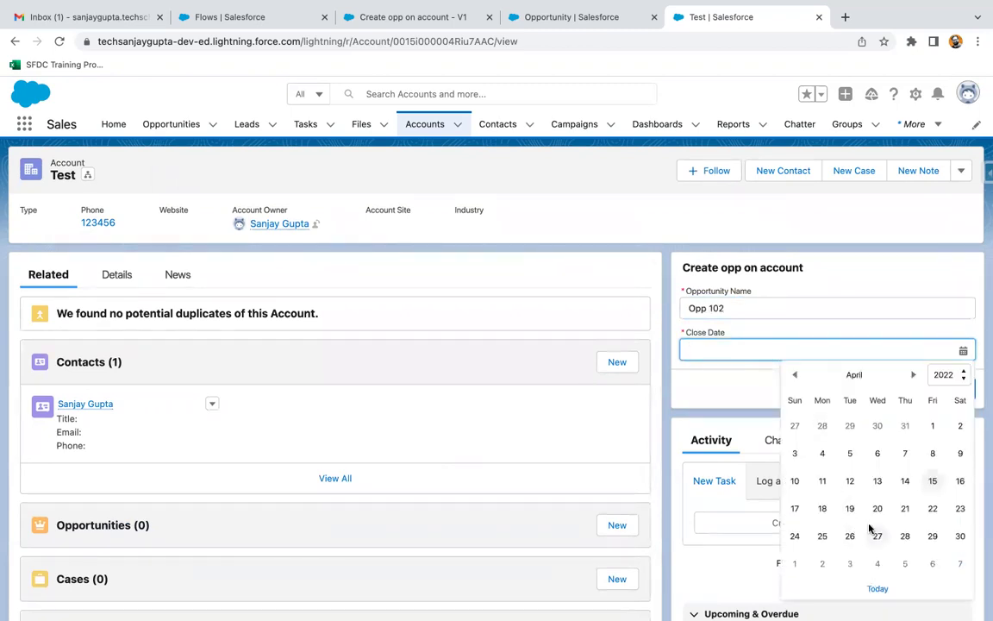
click(875, 530)
click(955, 390)
click(728, 312)
click(733, 384)
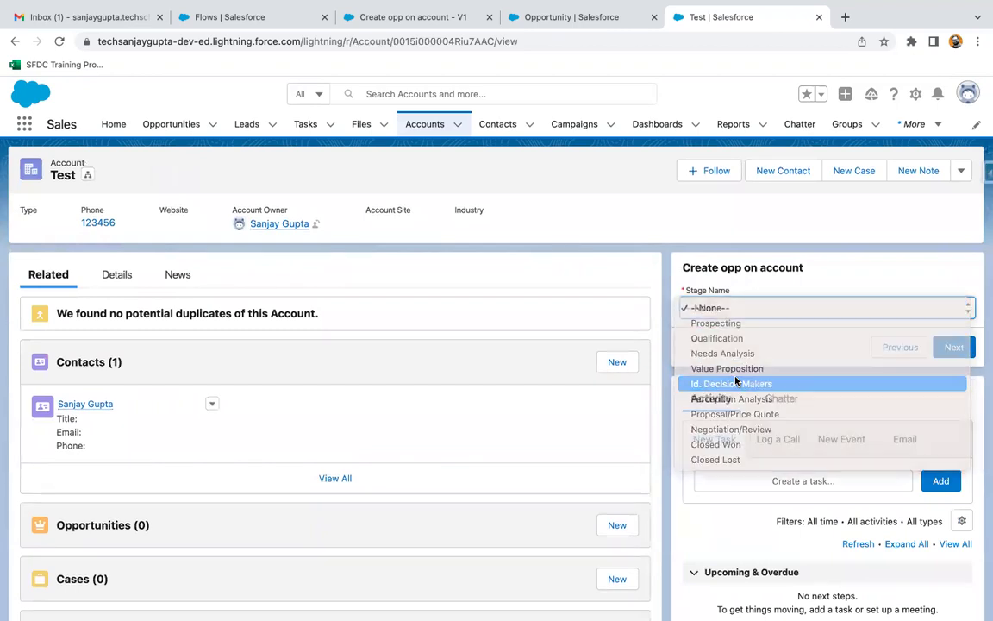
click(952, 348)
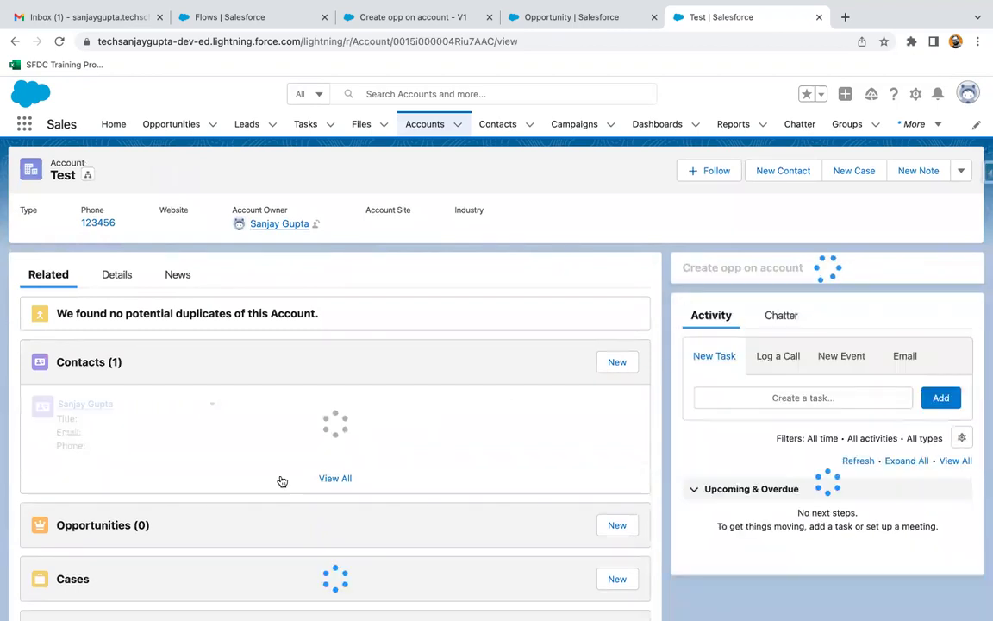
- Check the Test account's related opportunities and return to the Create opp on account flow in Flow Builder
scroll(108, 444, down, 2)
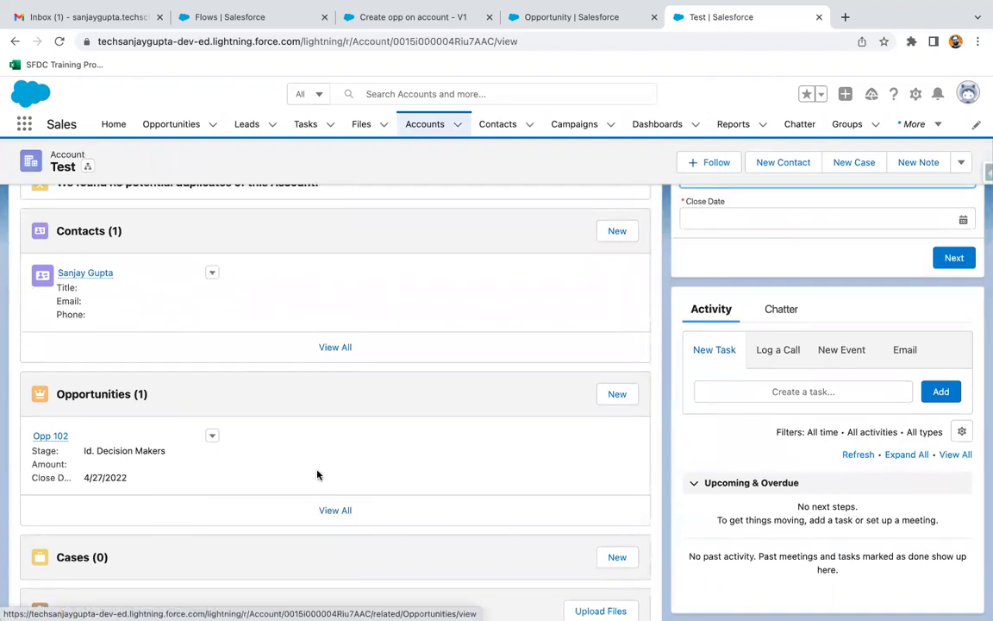
scroll(317, 474, up, 2)
click(419, 18)
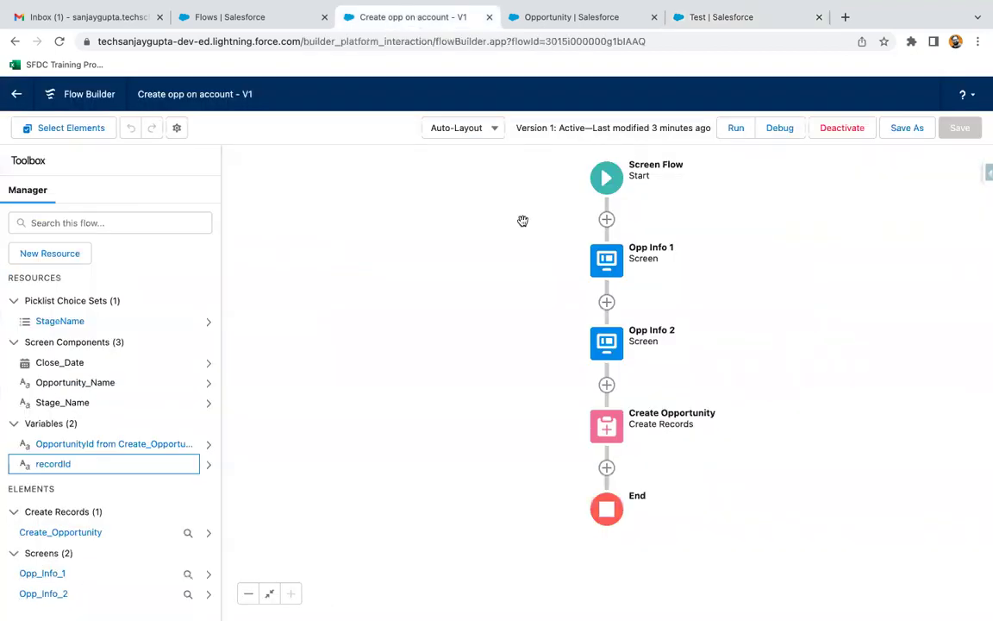